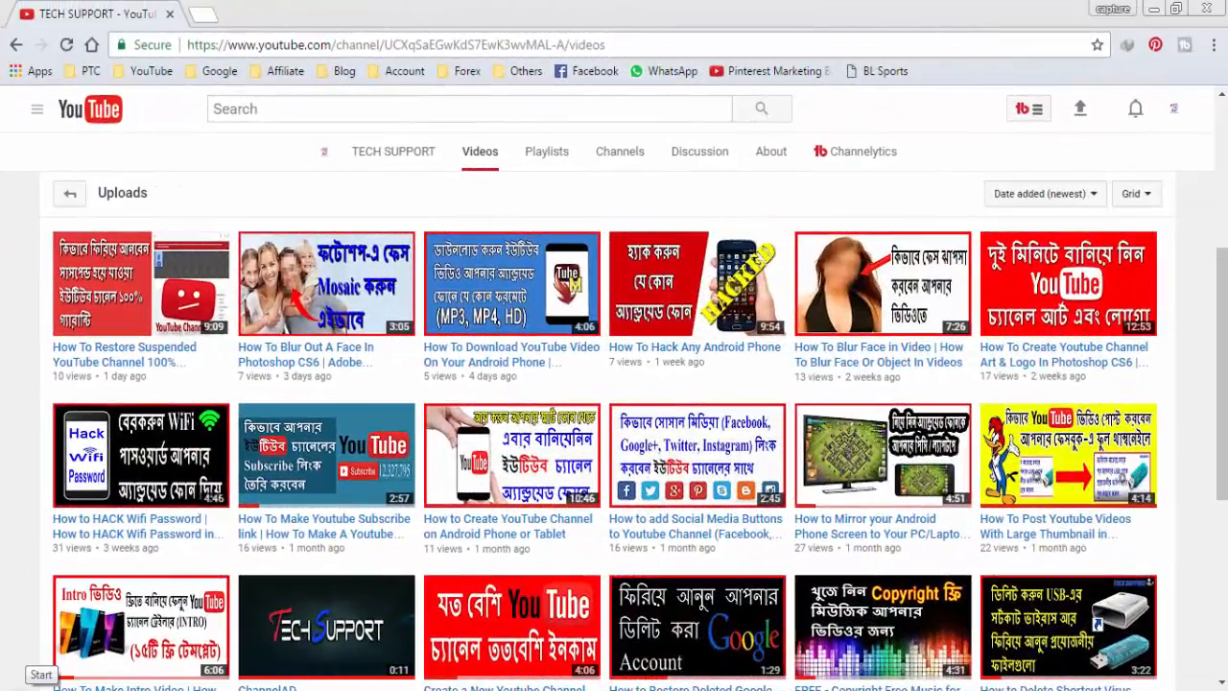
- Open the recent folder through the Run command
left_click(29, 687)
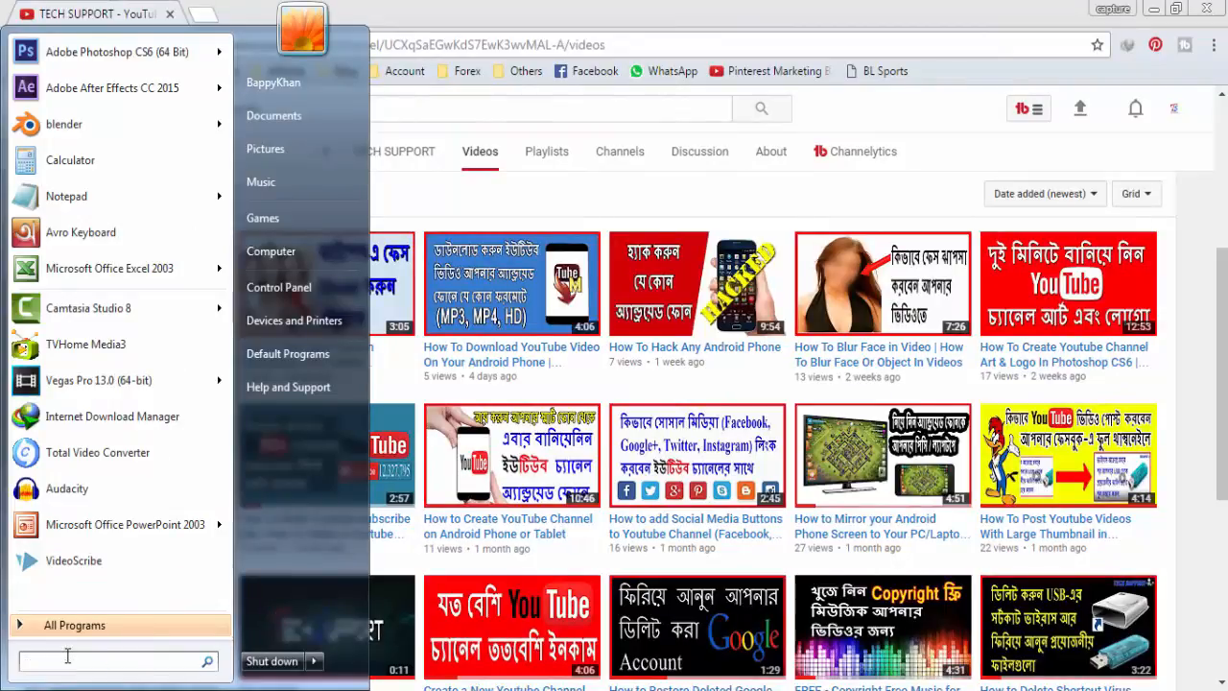
type("run")
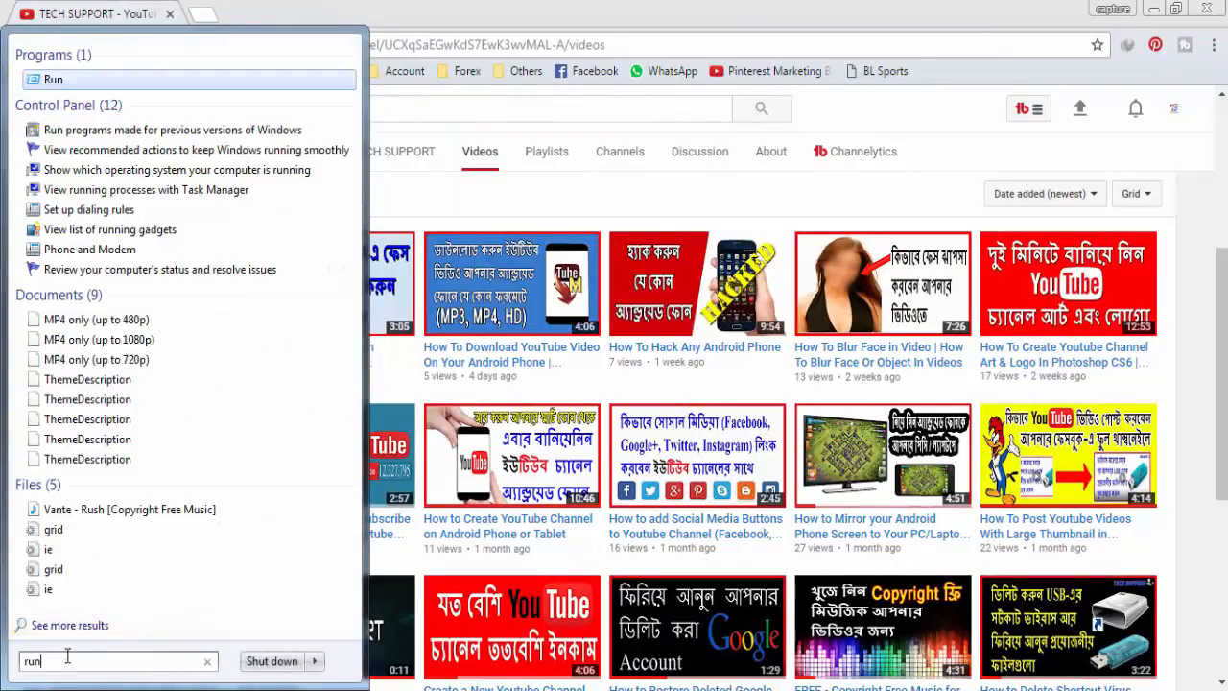
key("Return")
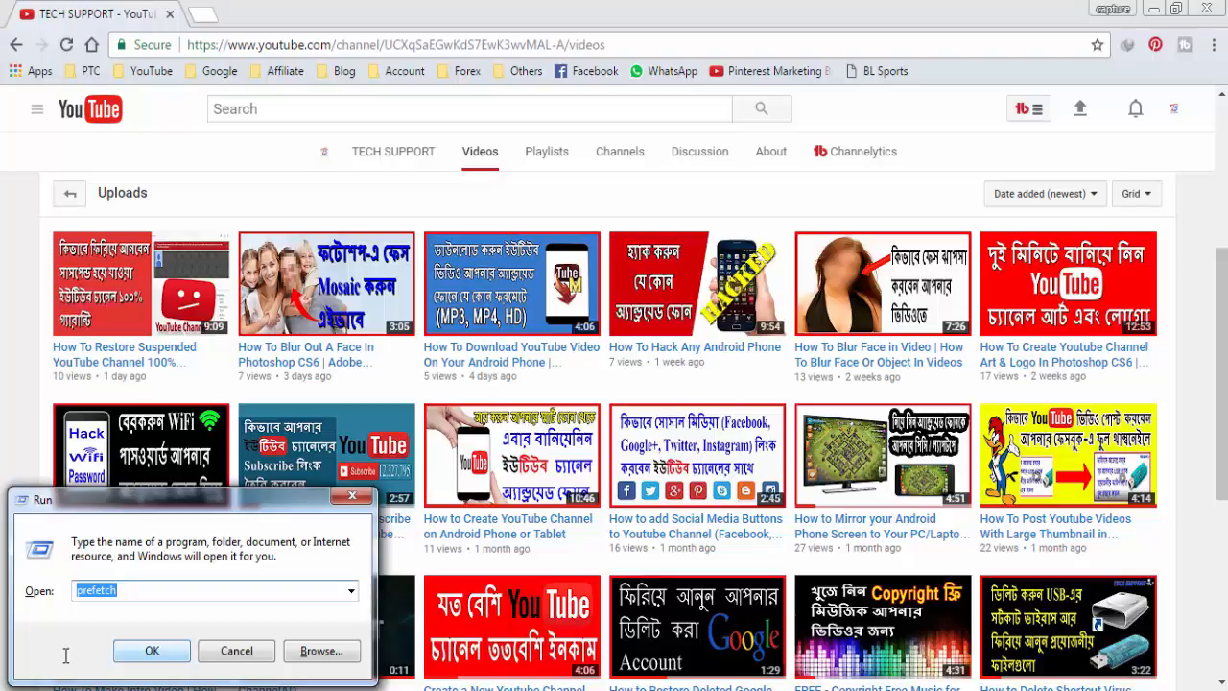
type("recent")
left_click(151, 651)
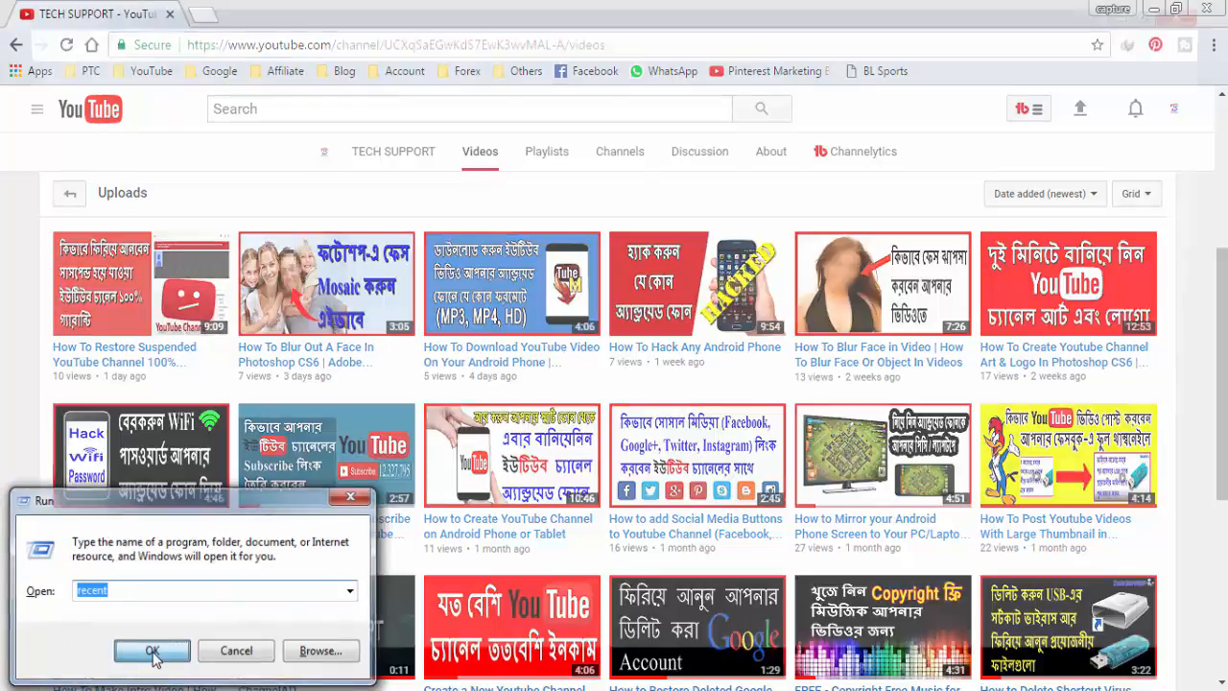
- Select all items in the Recent folder and delete them
left_click(249, 303)
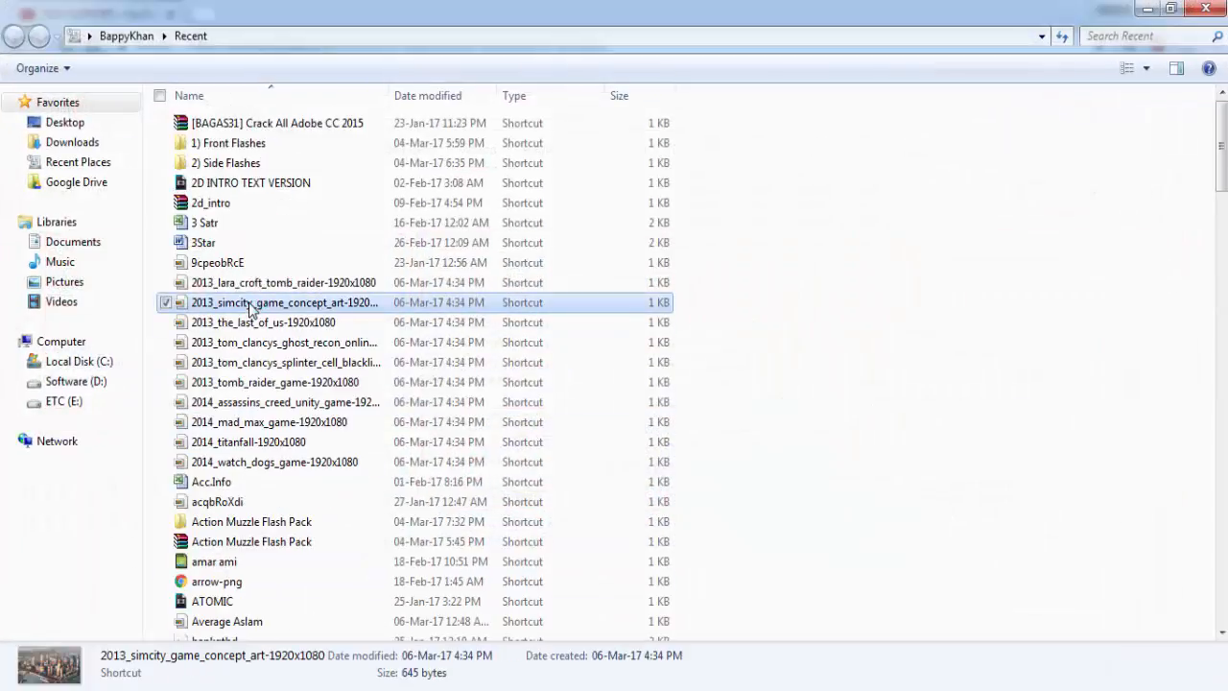
key("ctrl+a")
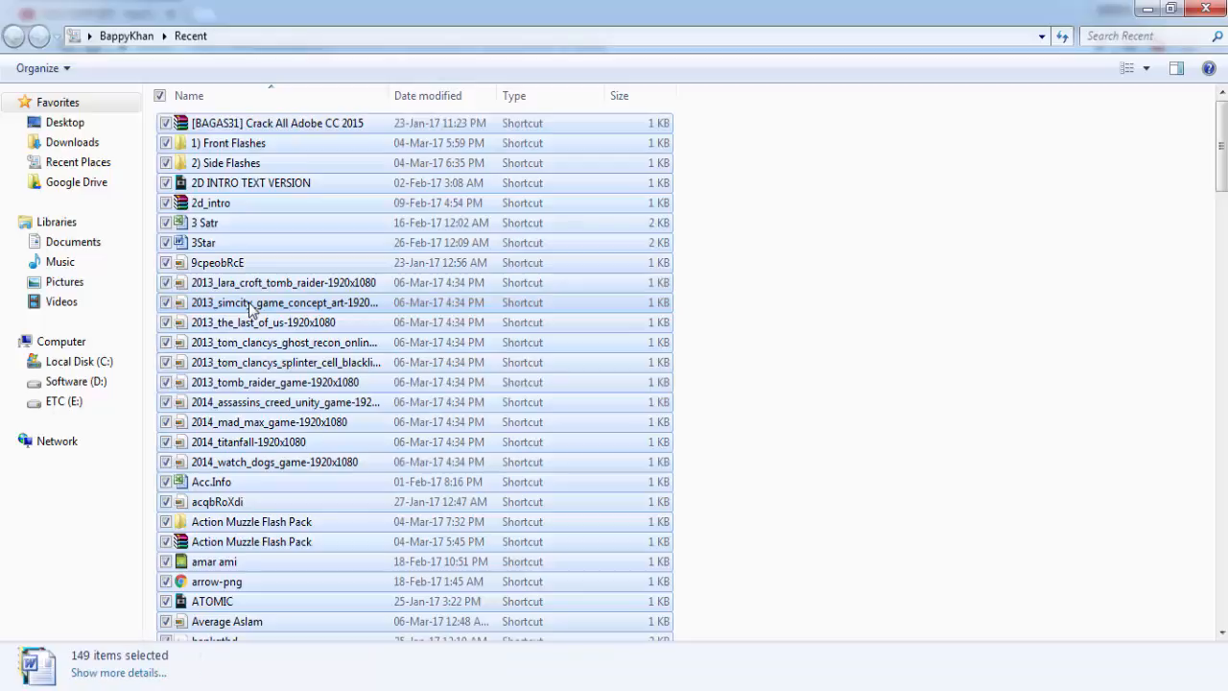
key("Delete")
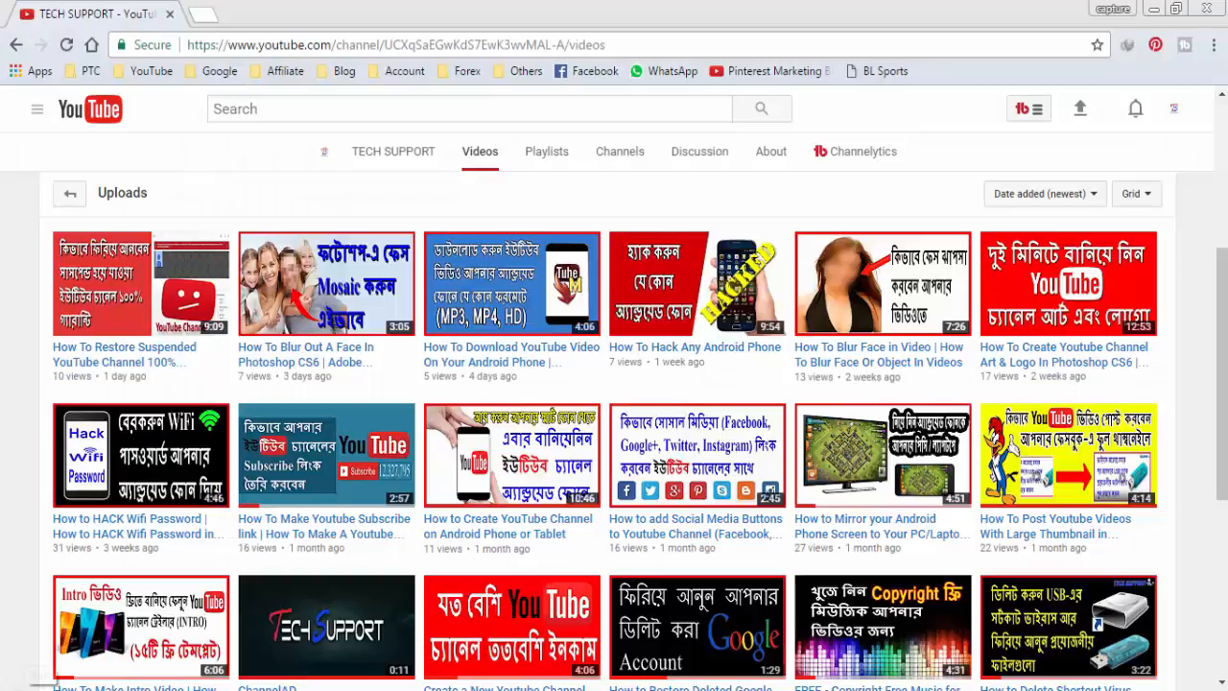
- Open the %temp% folder through the Run command
left_click(24, 688)
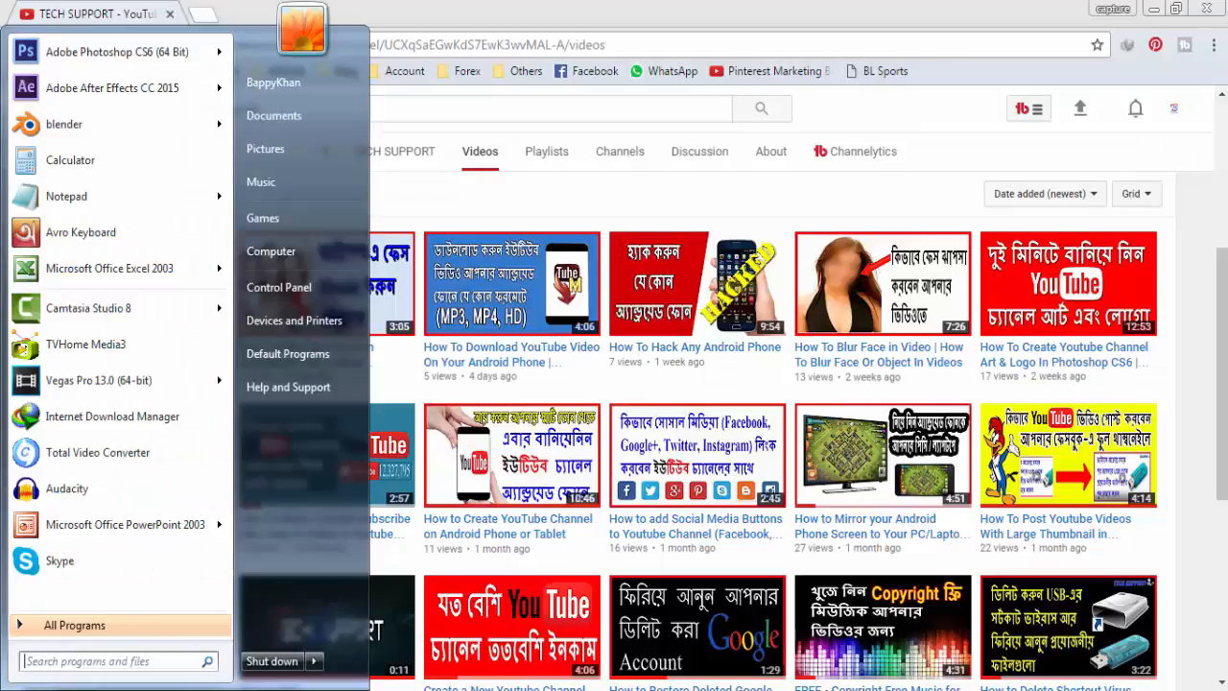
left_click(64, 662)
type("run")
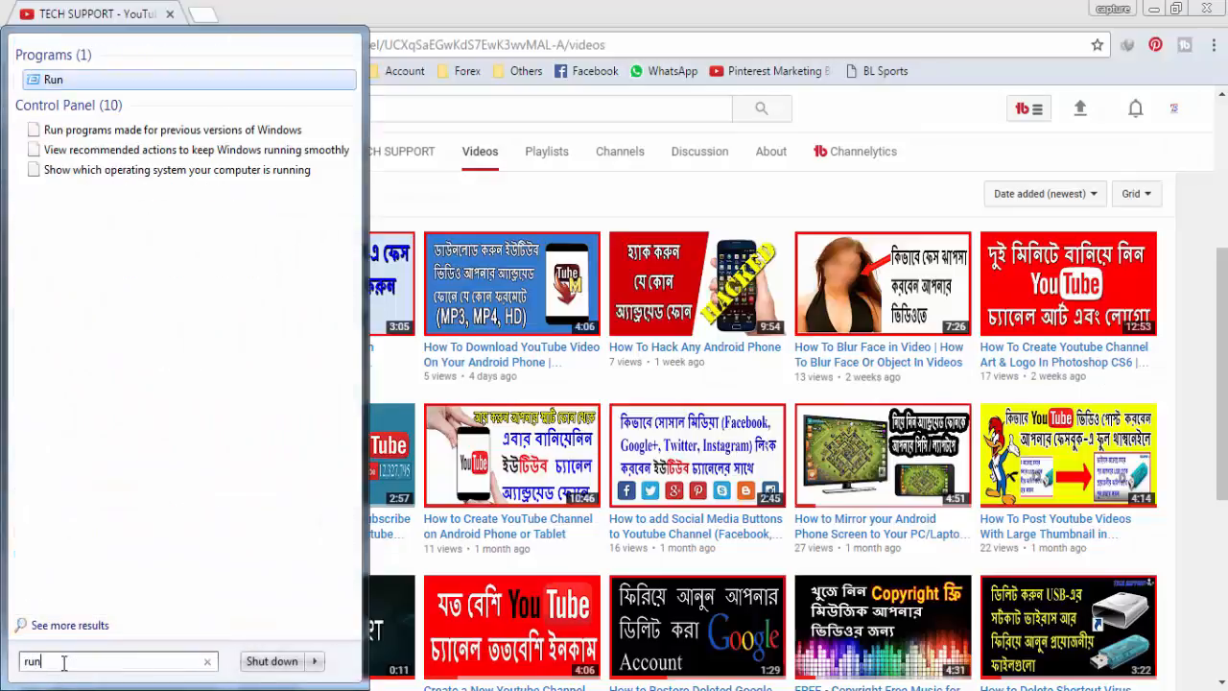
key("Return")
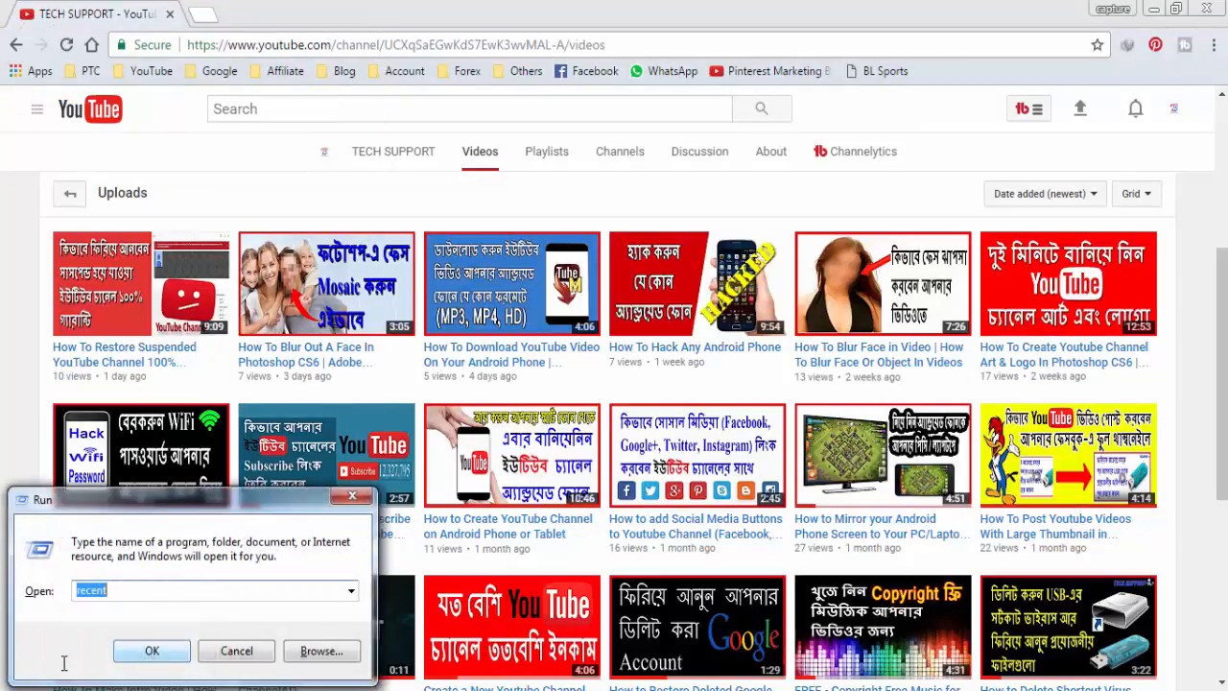
type("%")
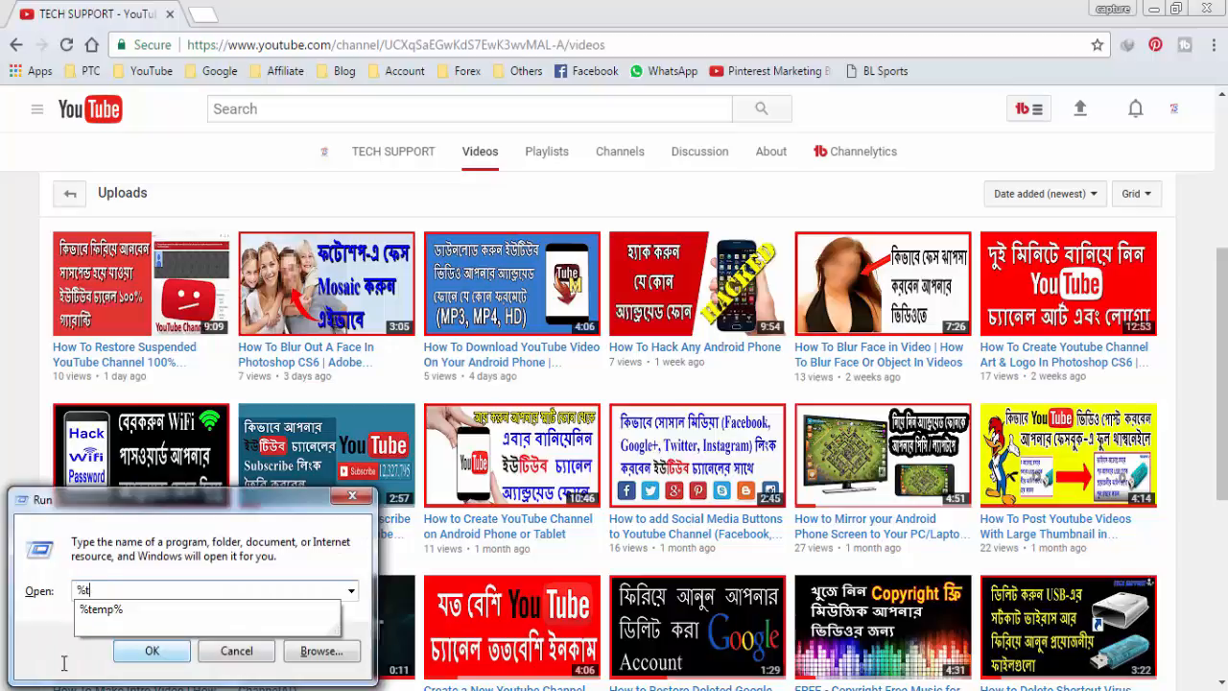
type("temp%")
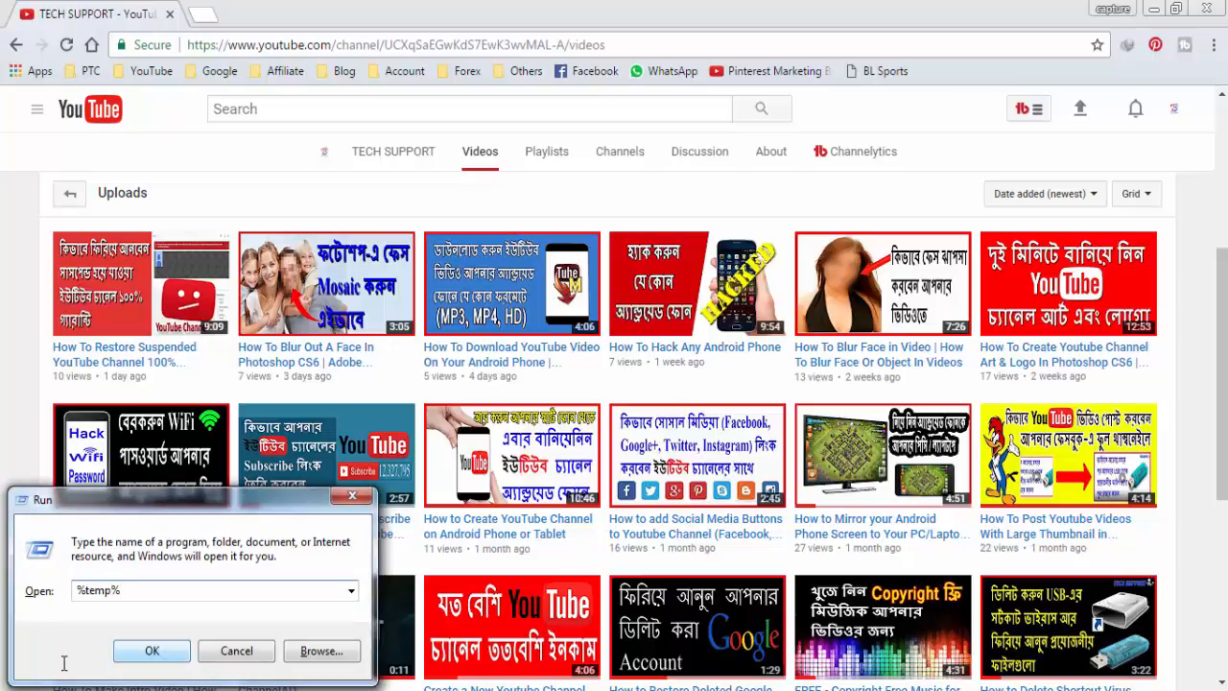
left_click(165, 656)
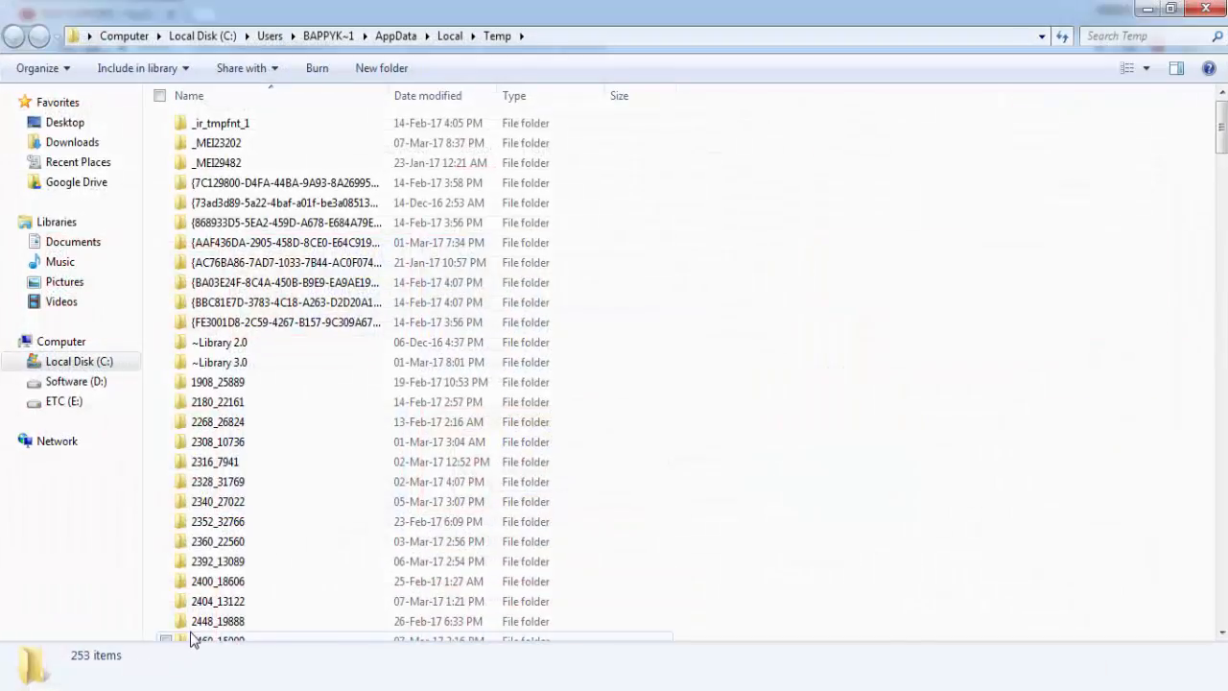
- Select all items in the Temp folder, delete them, skip the in-use items, and close the folder window
left_click(245, 396)
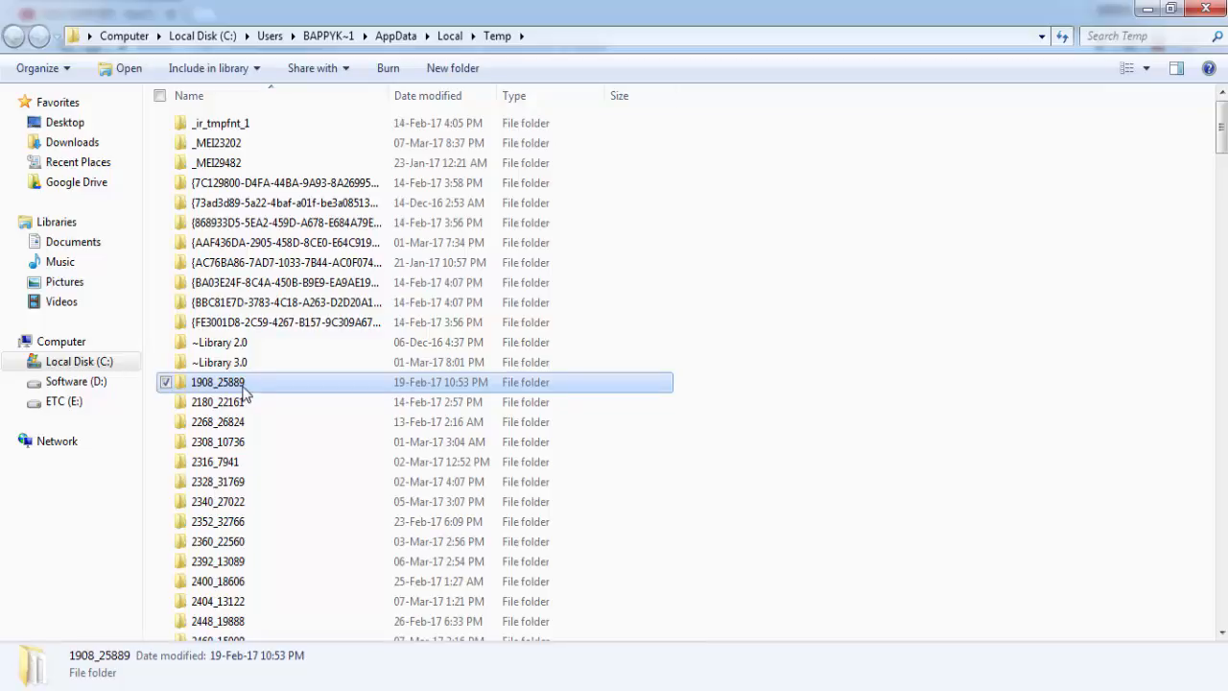
key("ctrl+a")
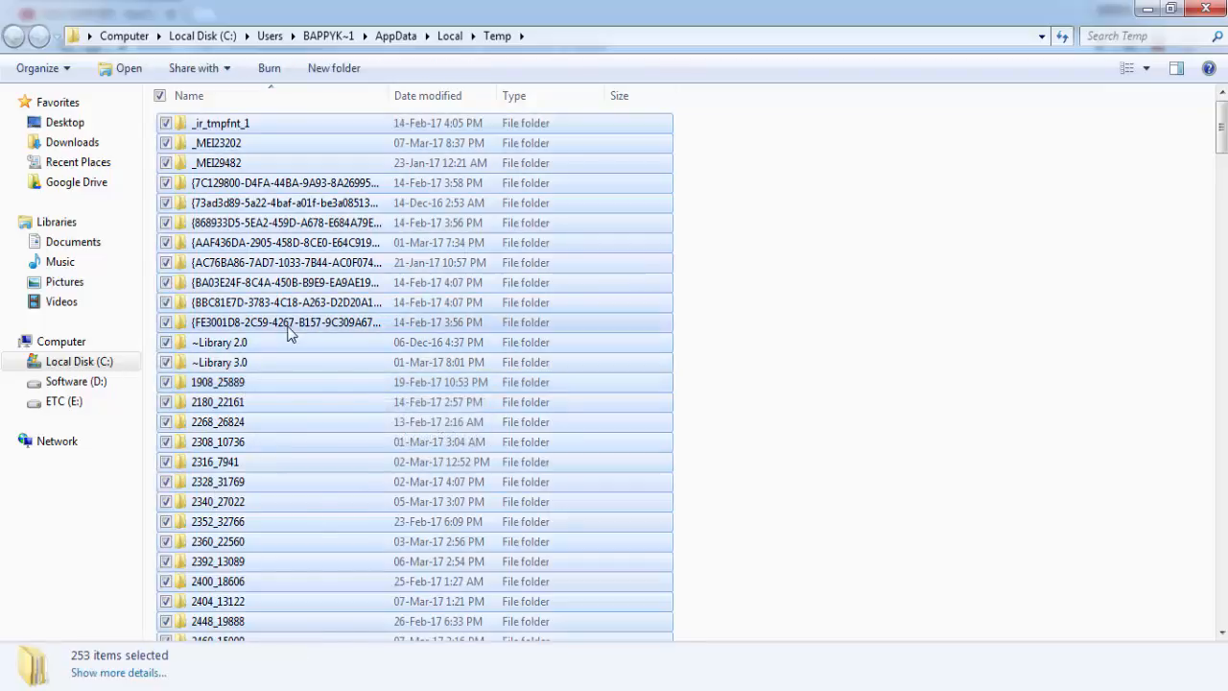
right_click(288, 326)
left_click(349, 604)
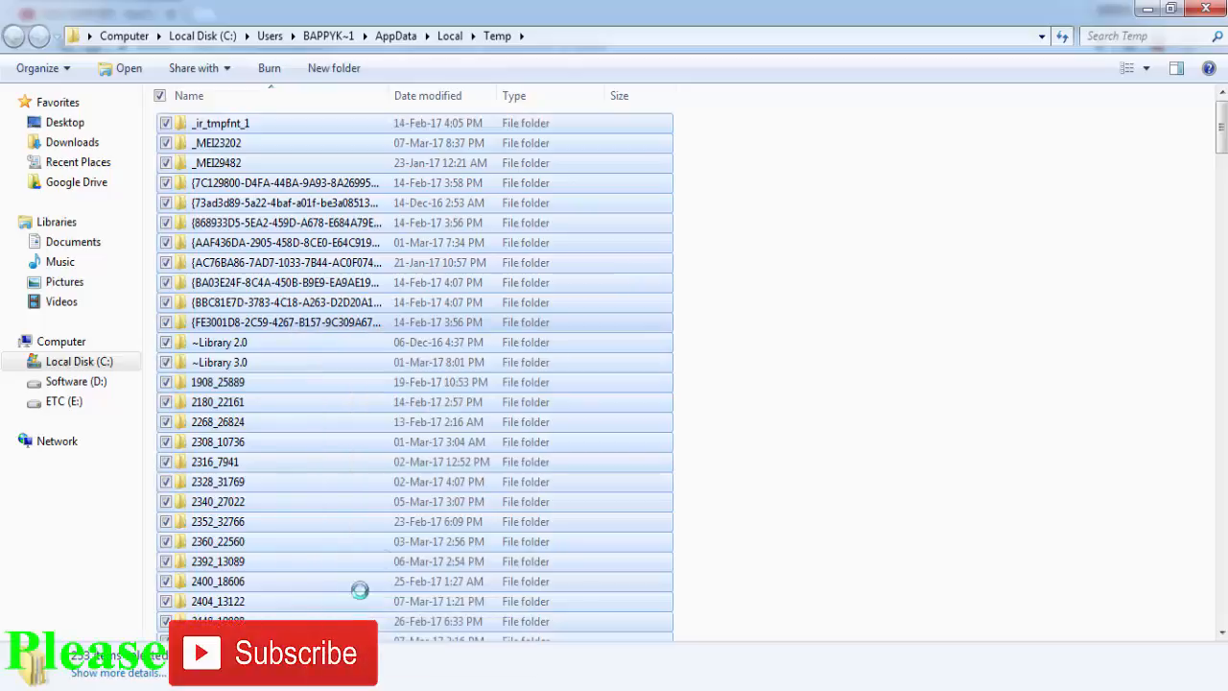
left_click(689, 372)
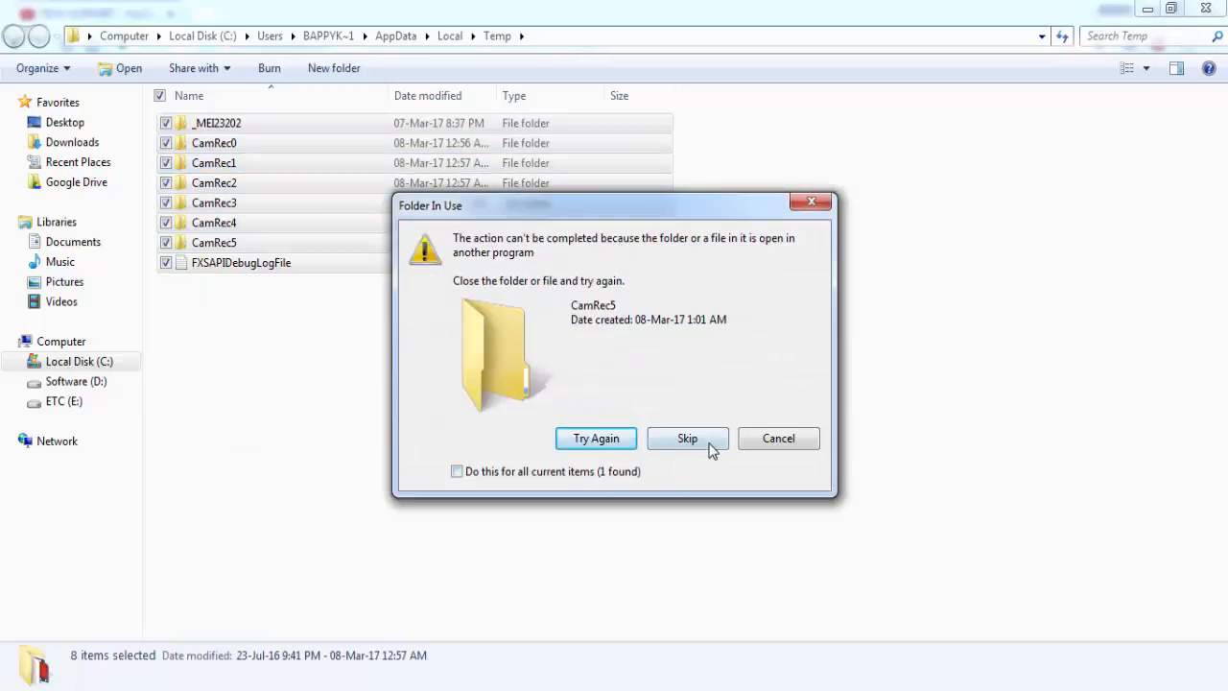
left_click(755, 441)
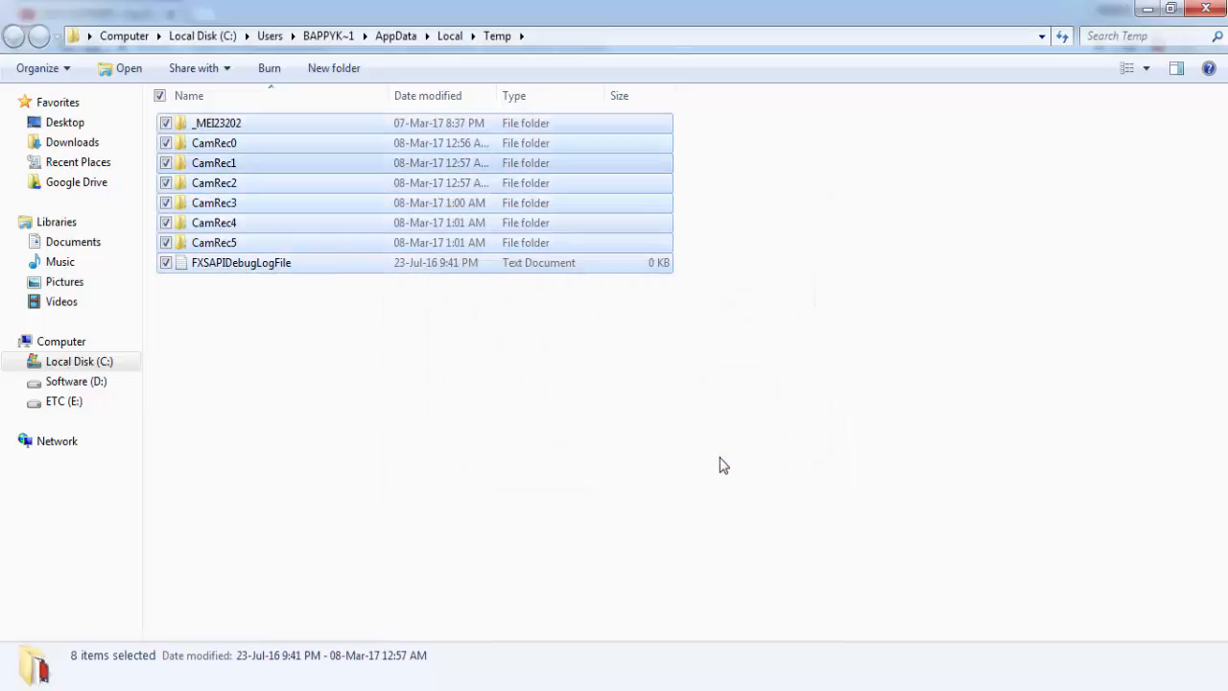
left_click(1207, 10)
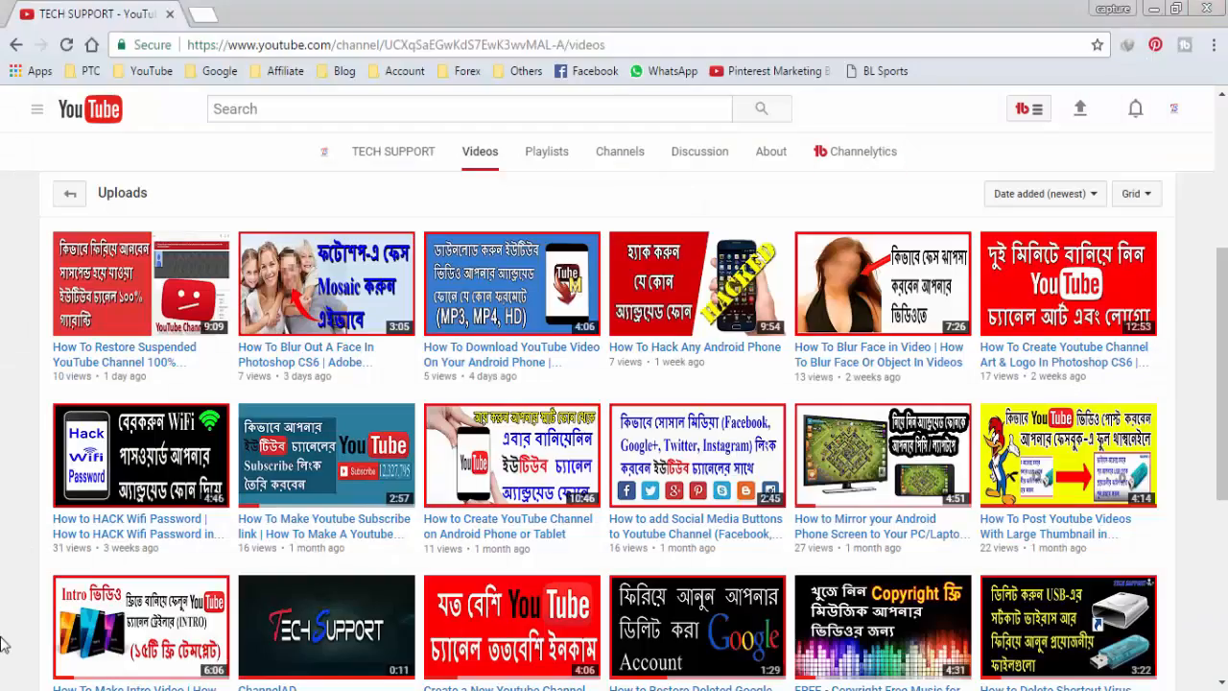
- Open the prefetch folder through the Run command
left_click(24, 676)
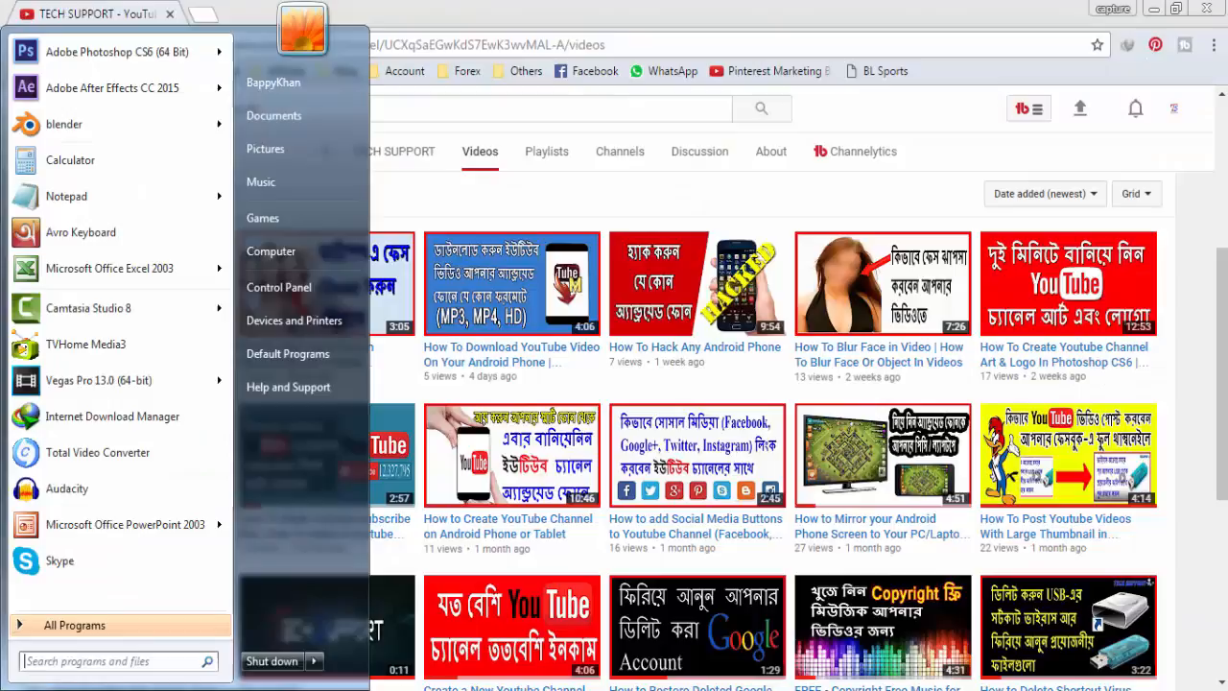
left_click(50, 663)
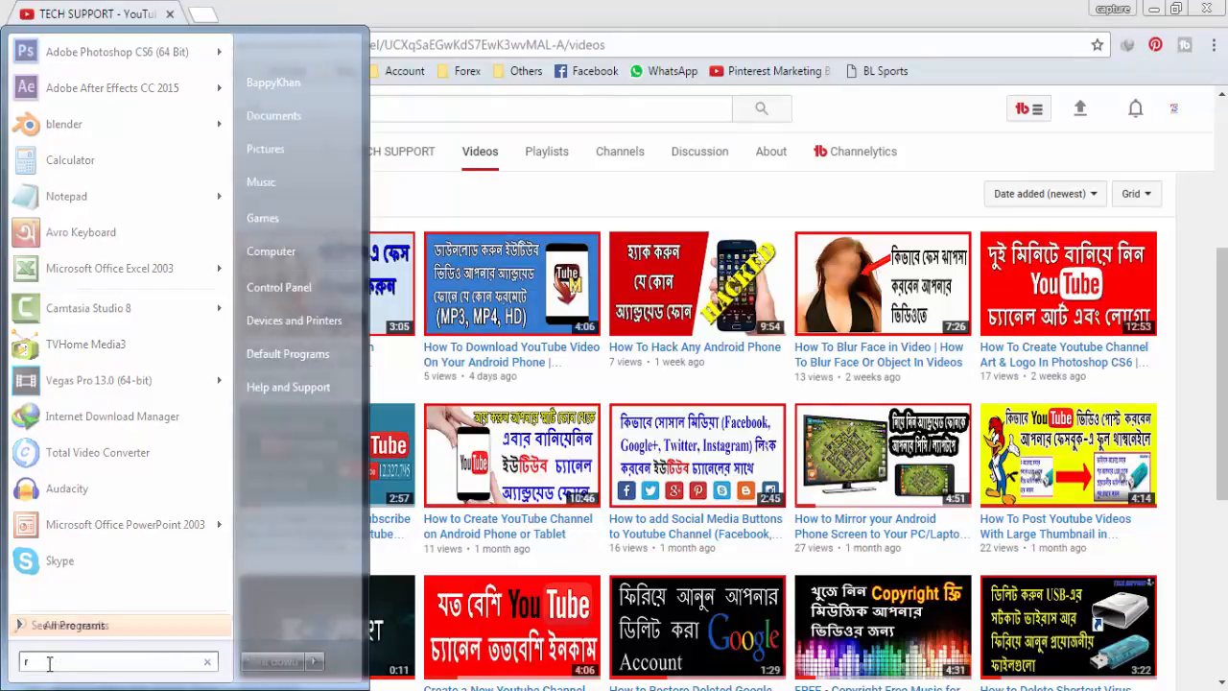
type("run")
key("Return")
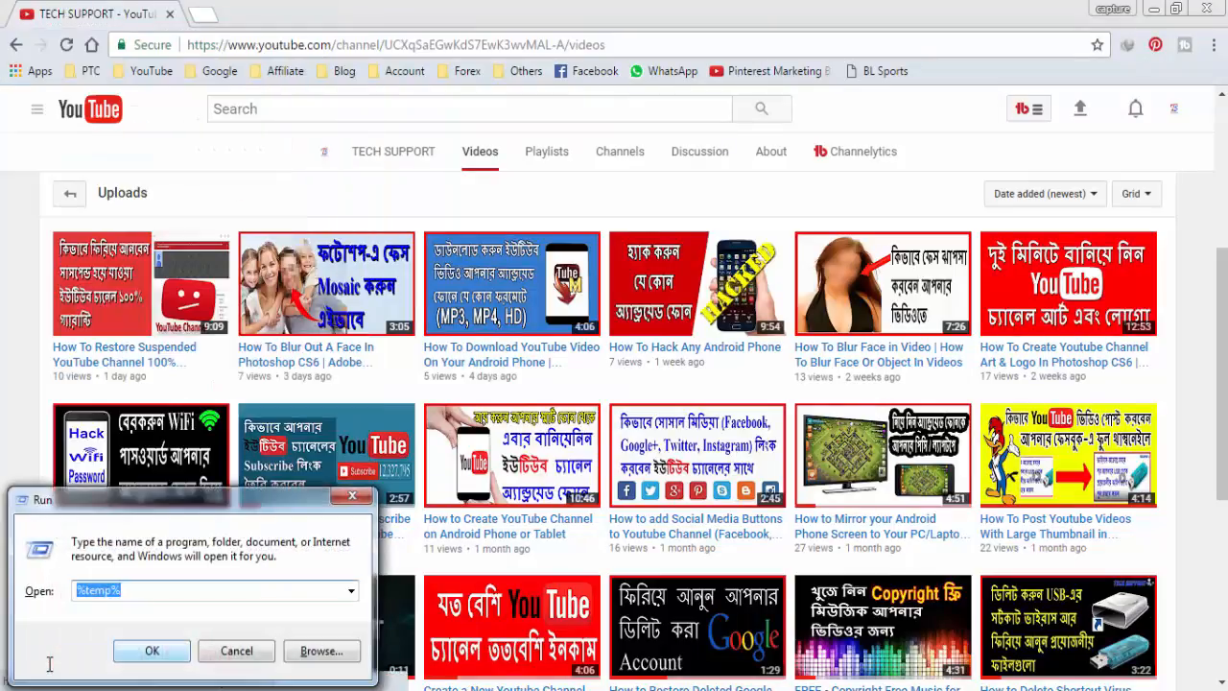
type("pre")
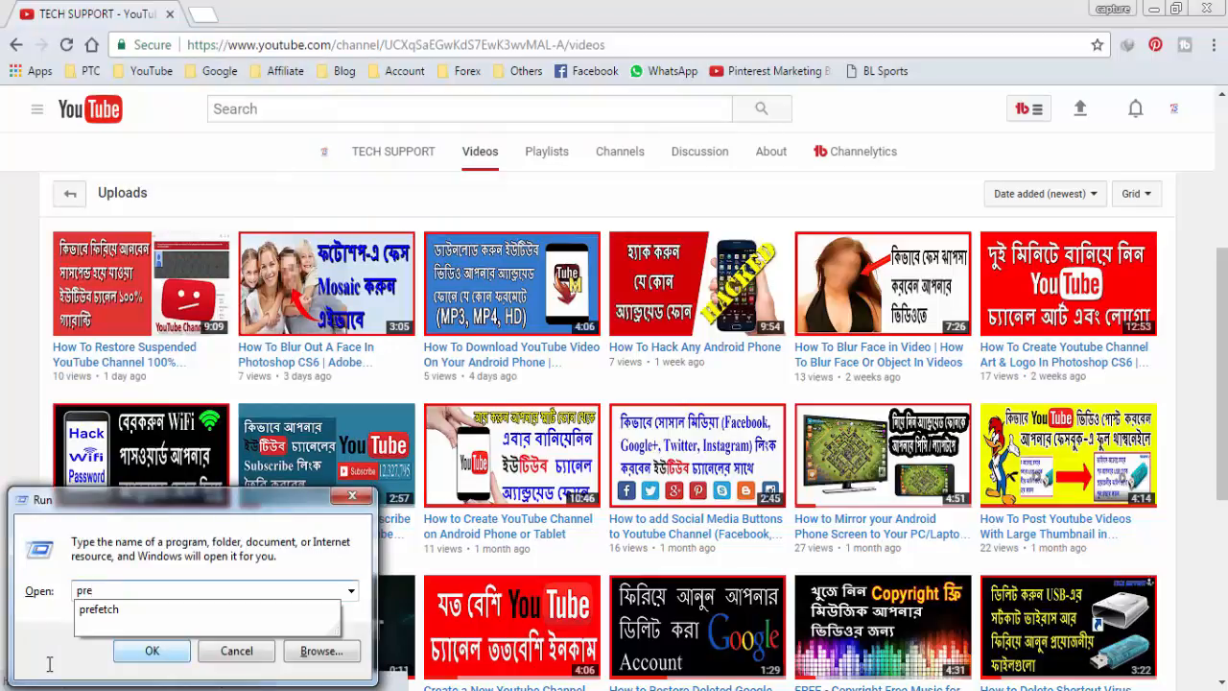
type("fetch")
left_click(151, 651)
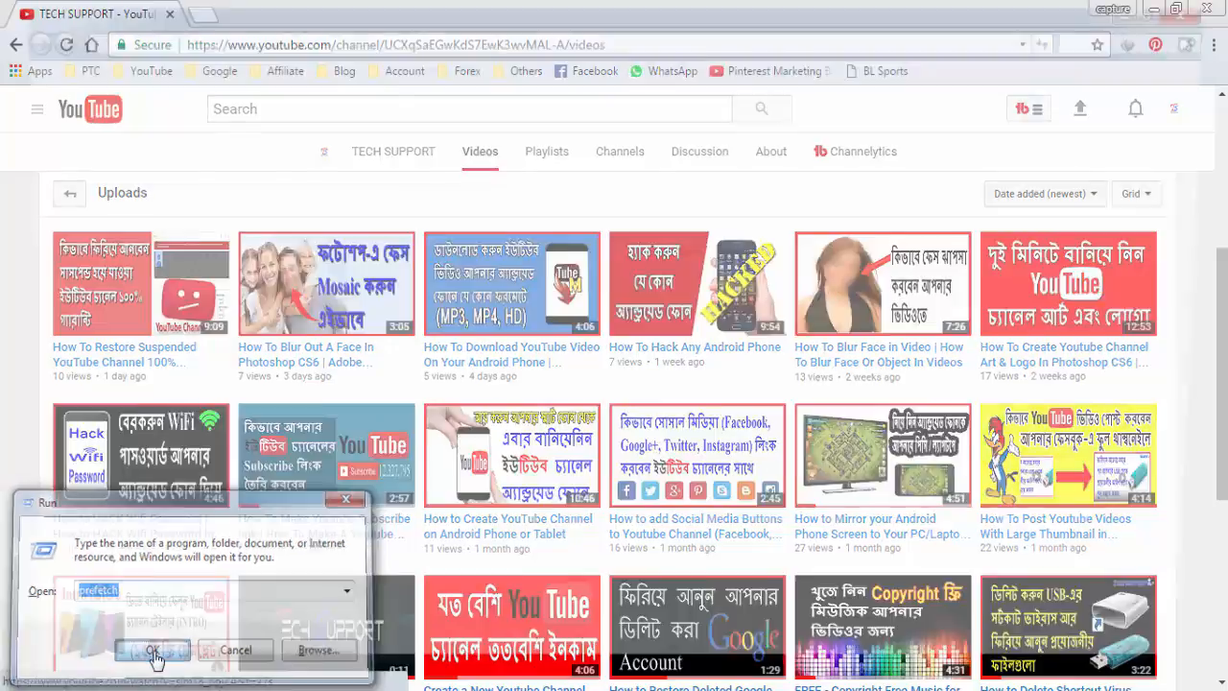
- Select all items in the Prefetch folder, delete them to the Recycle Bin, and close the window
left_click(254, 351)
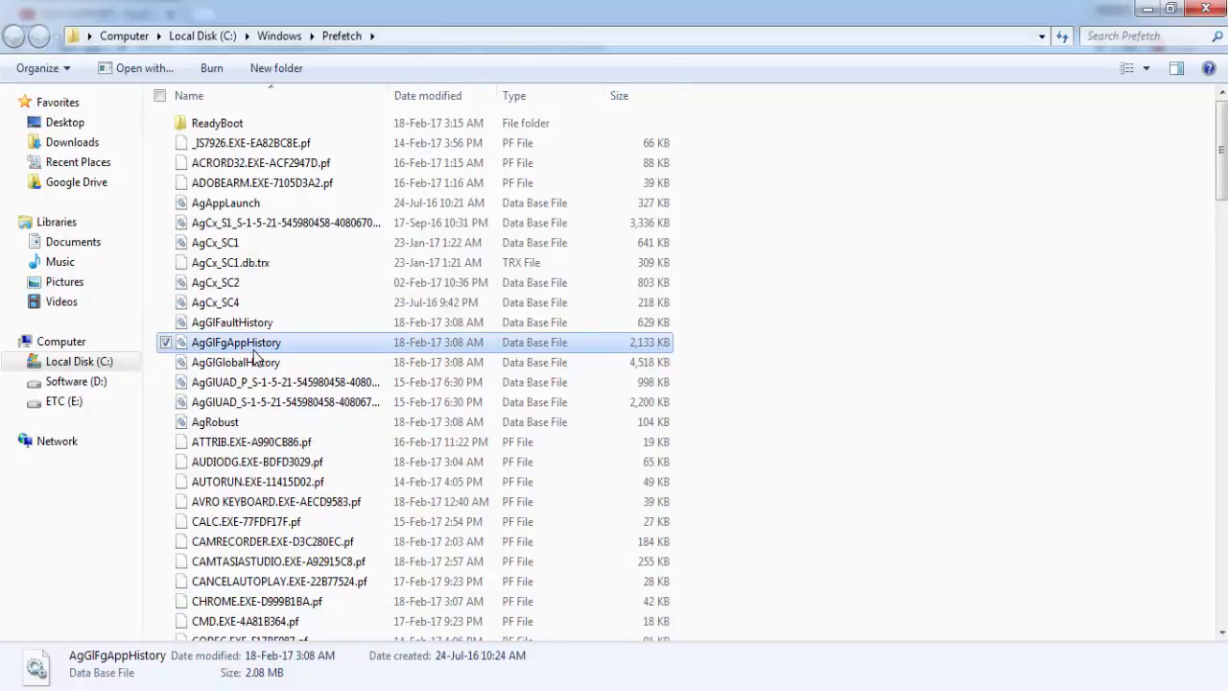
key("ctrl+a")
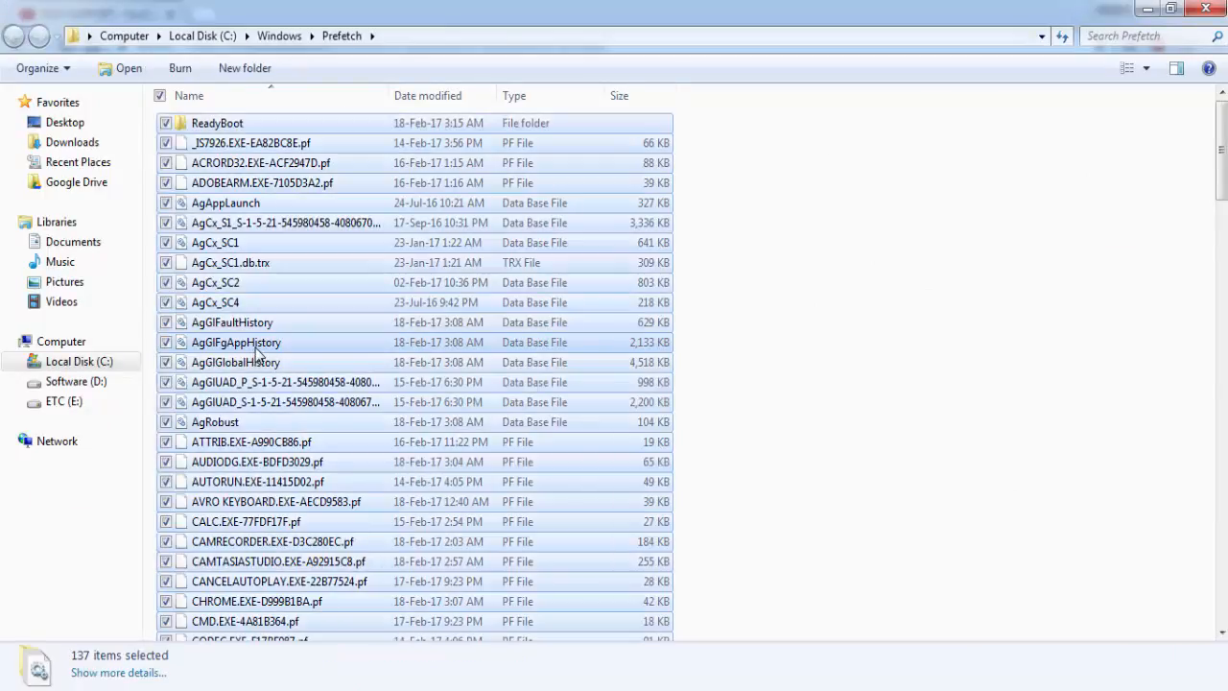
right_click(290, 309)
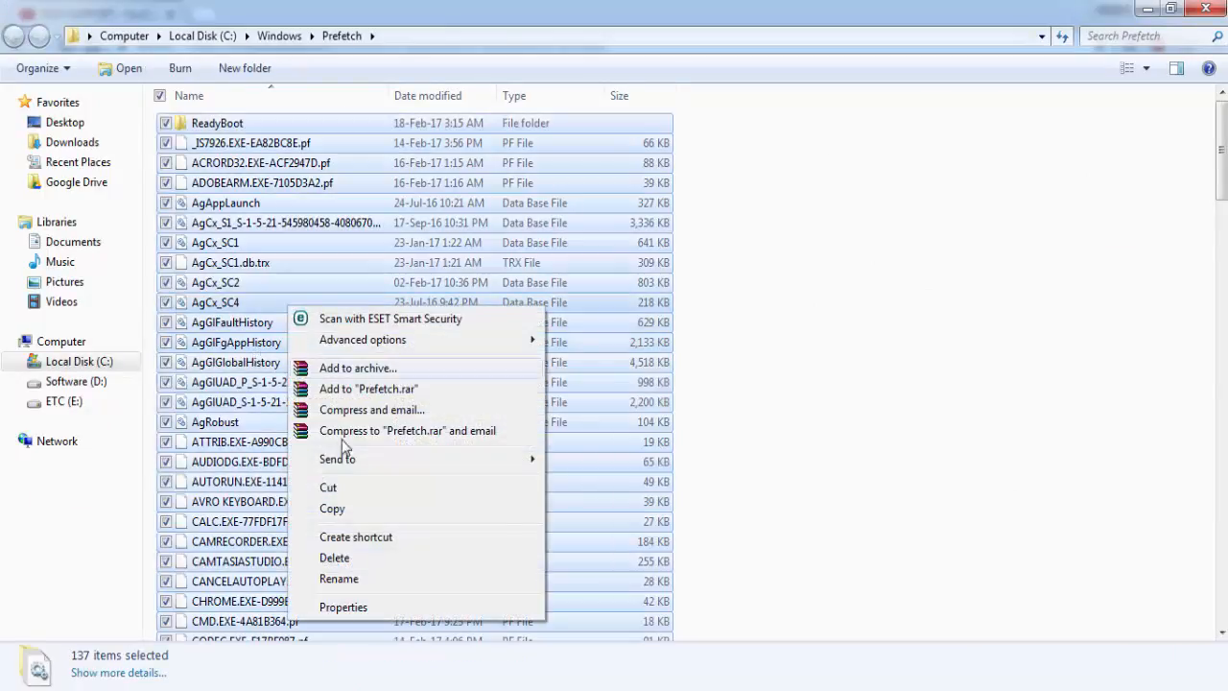
left_click(343, 559)
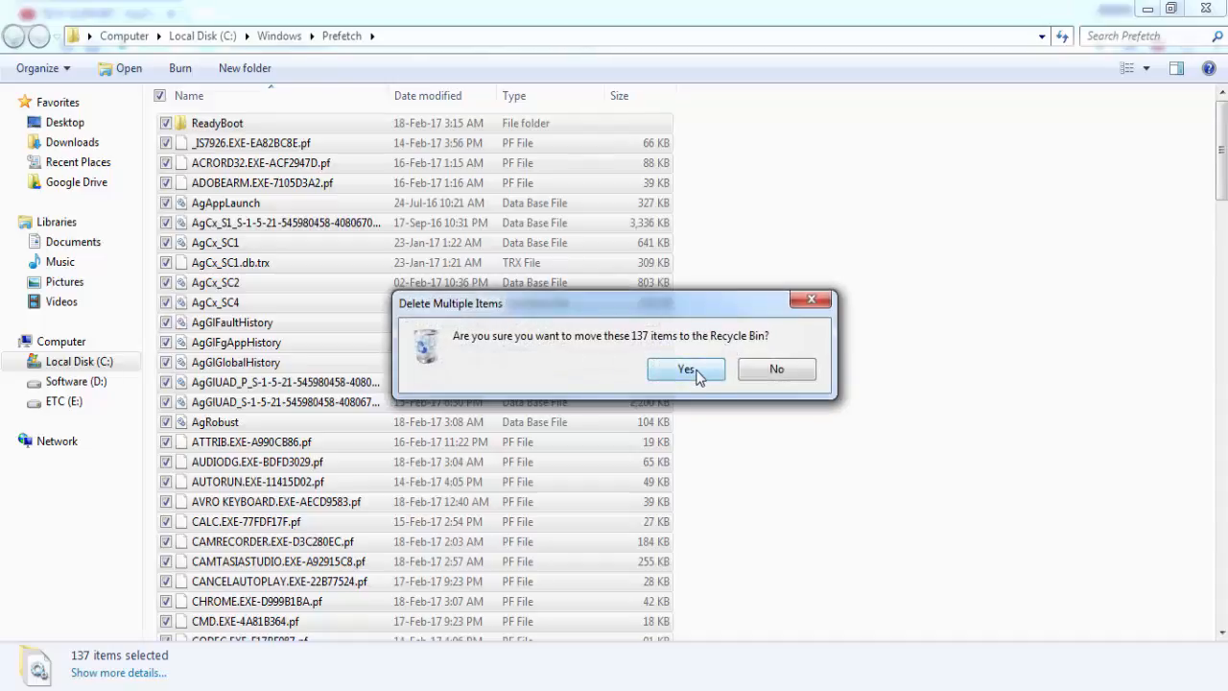
left_click(698, 376)
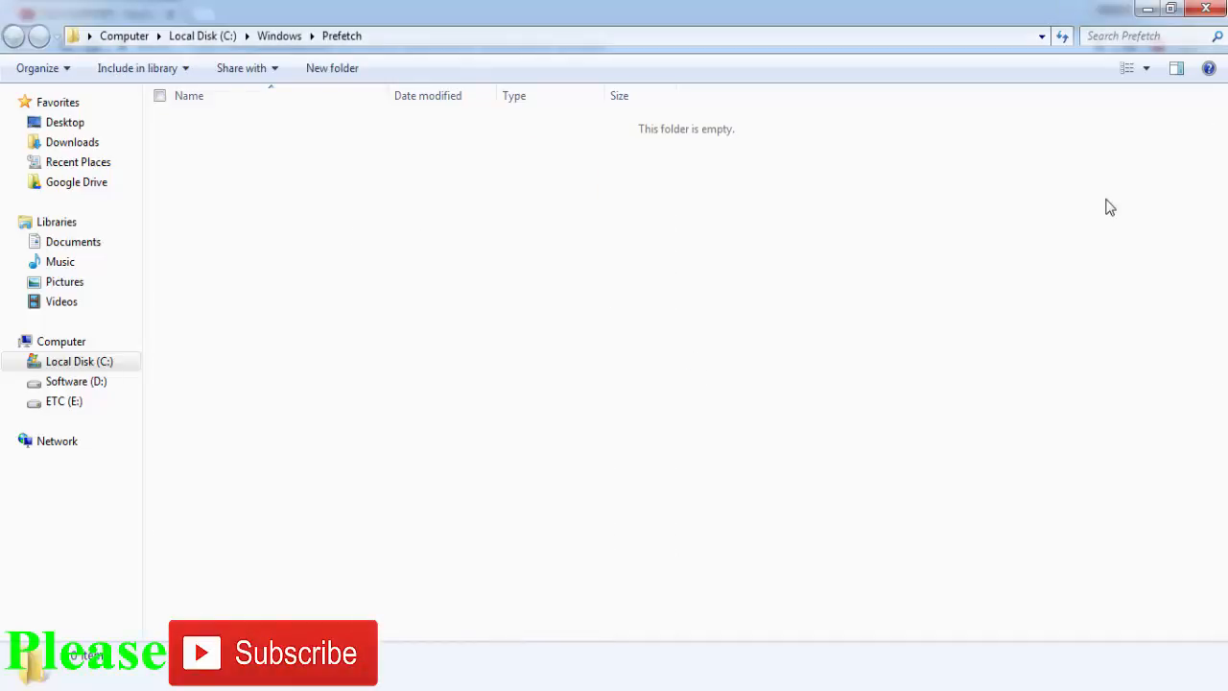
left_click(1206, 9)
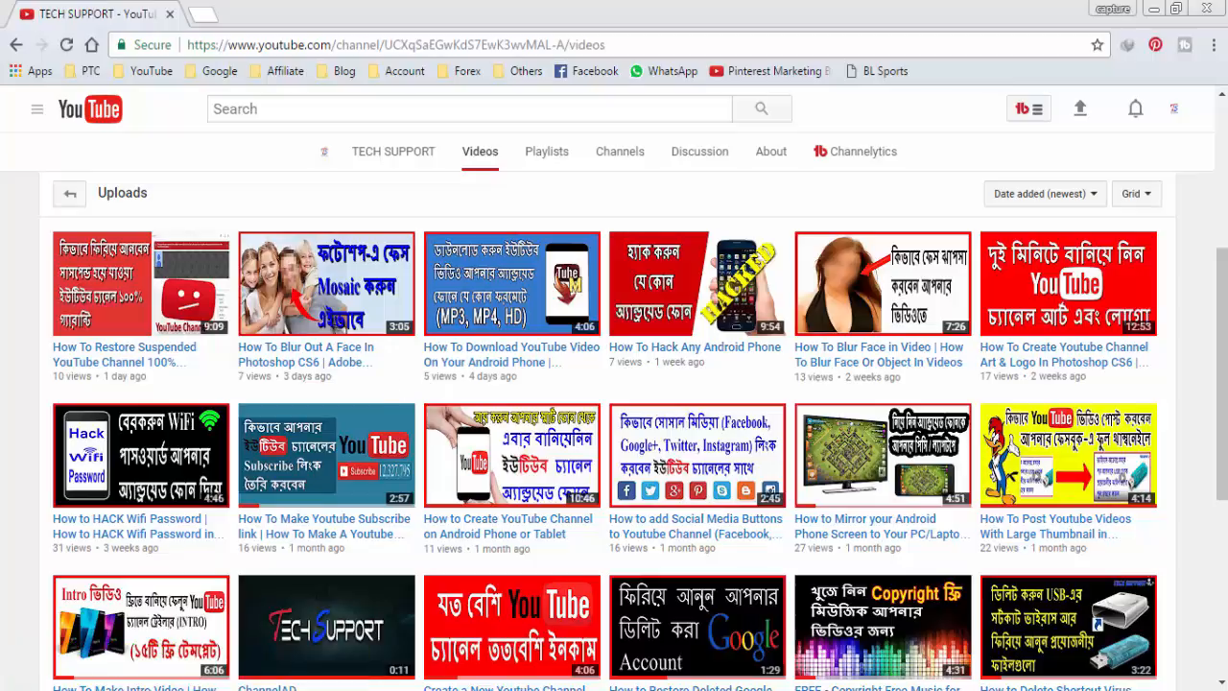
- In Control Panel's Windows Update settings, set important updates to "Never check for updates (not recommended)" and confirm
left_click(24, 676)
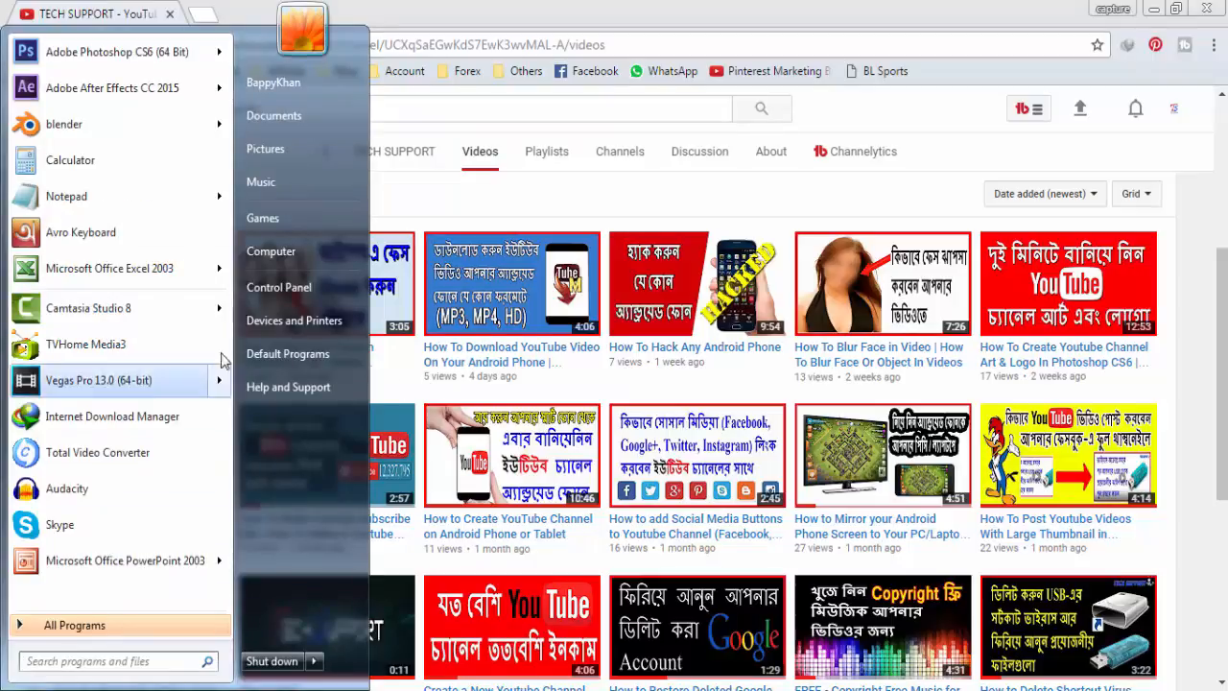
left_click(293, 287)
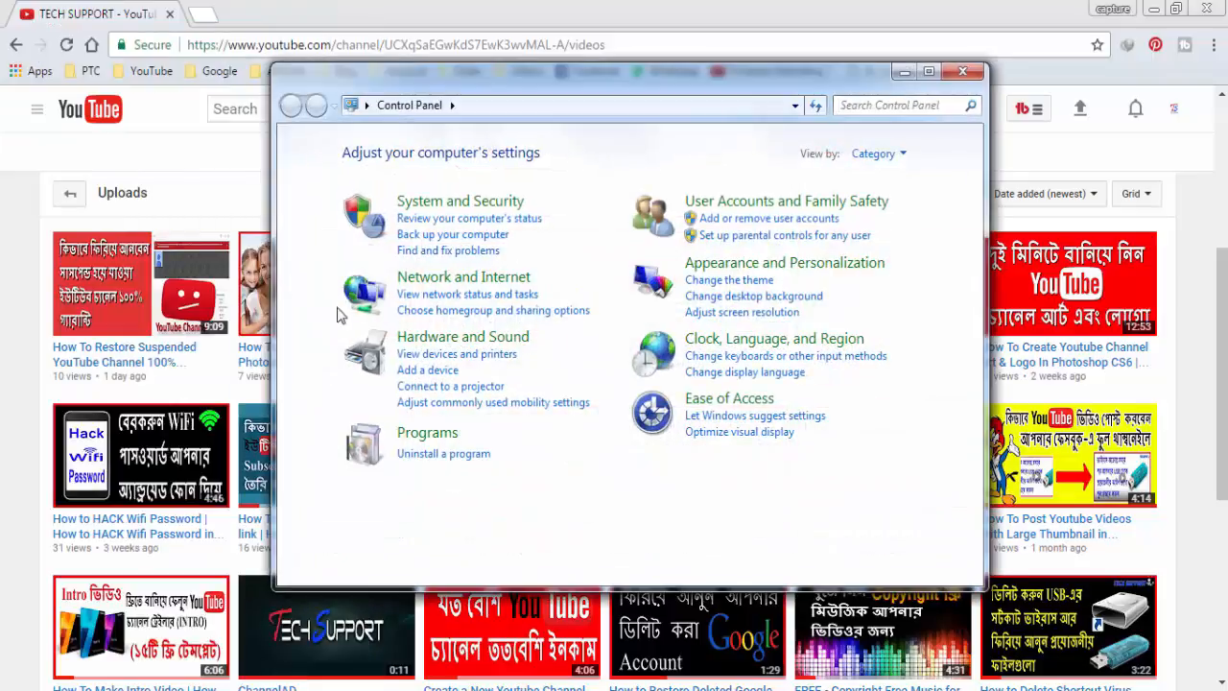
left_click(483, 210)
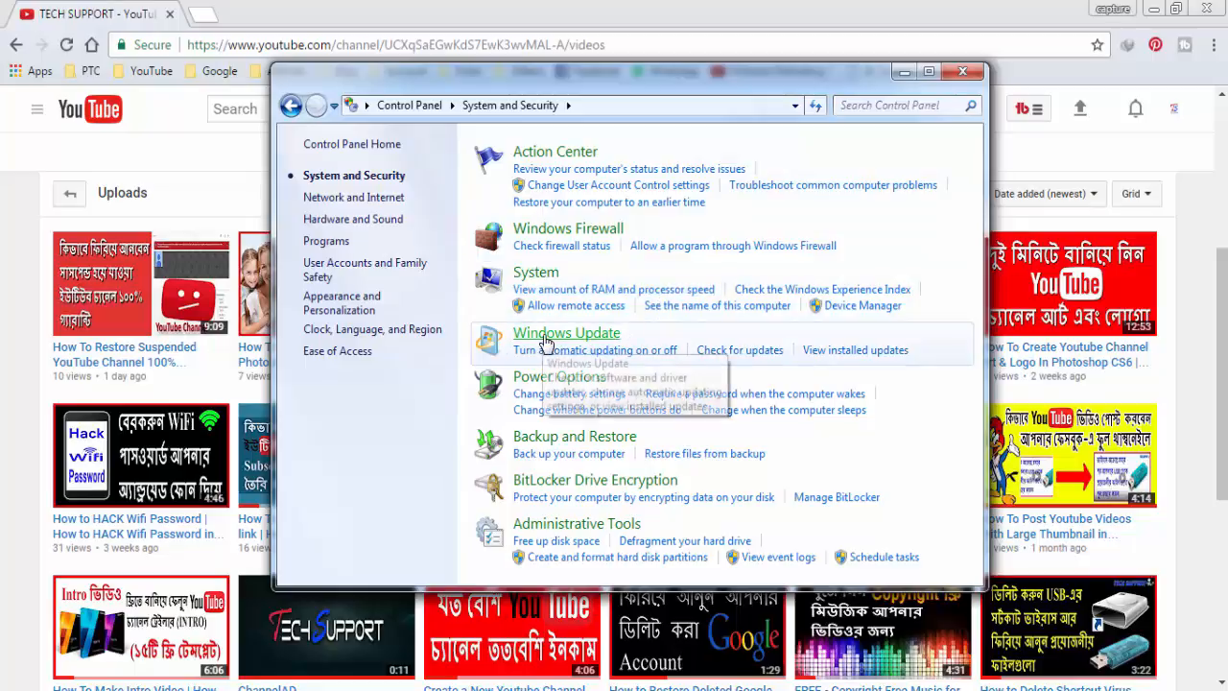
left_click(621, 357)
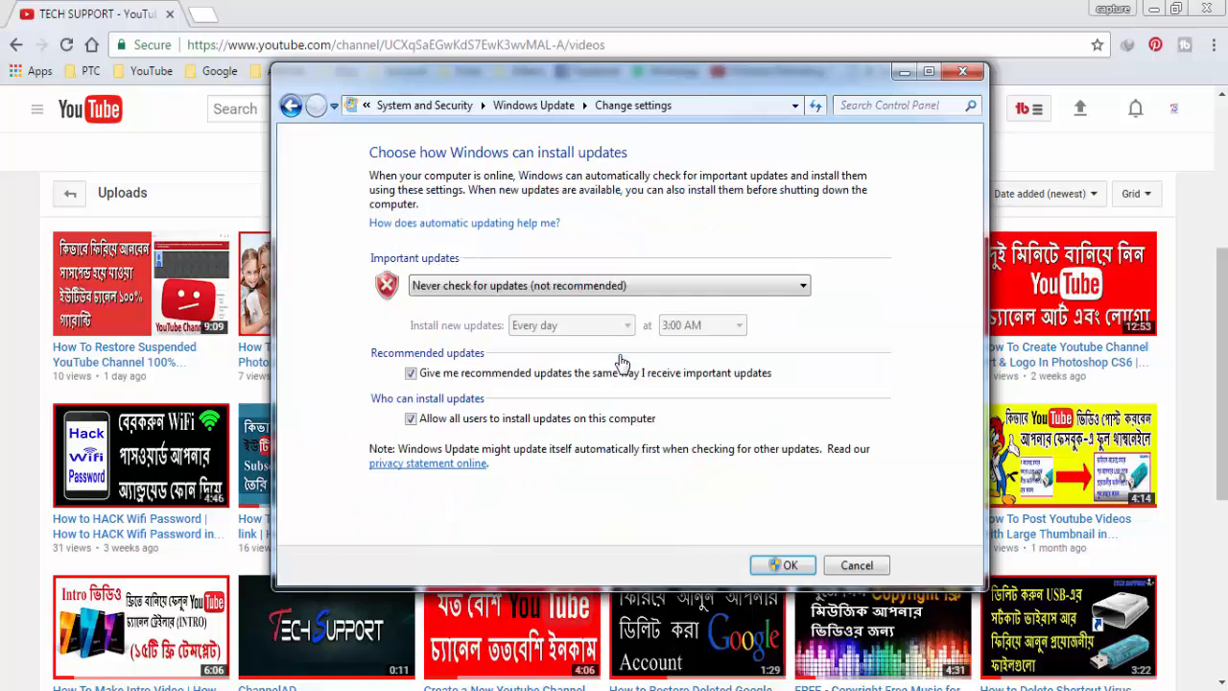
left_click(801, 288)
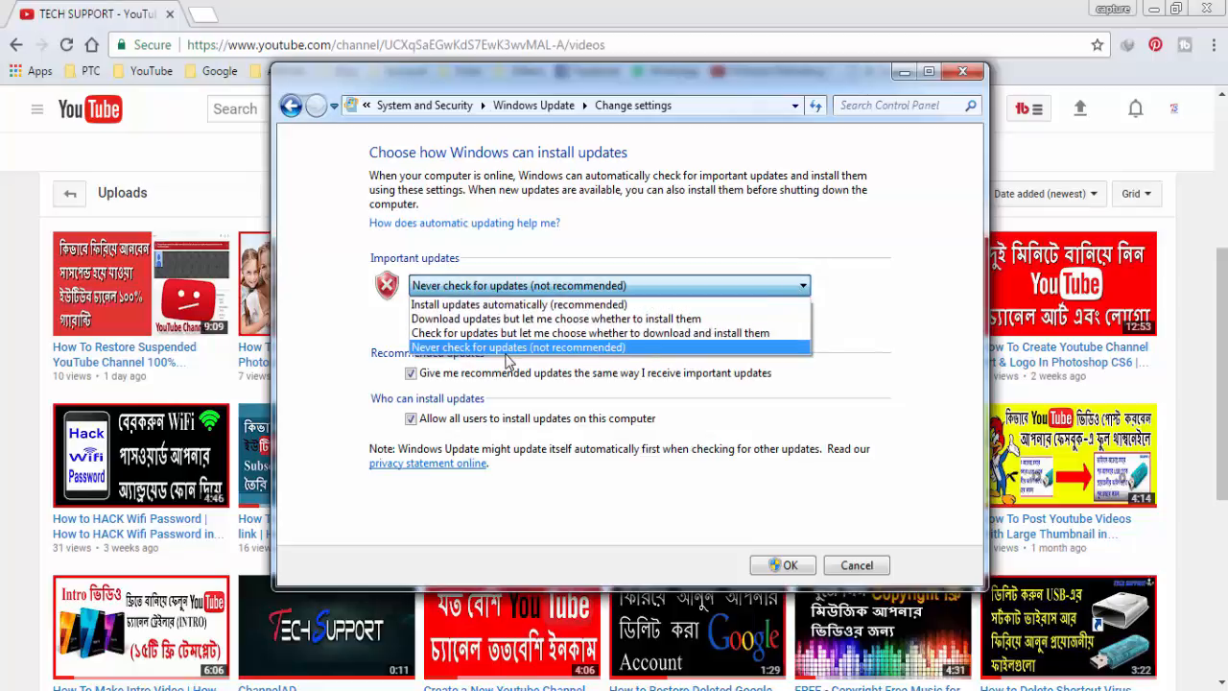
left_click(581, 353)
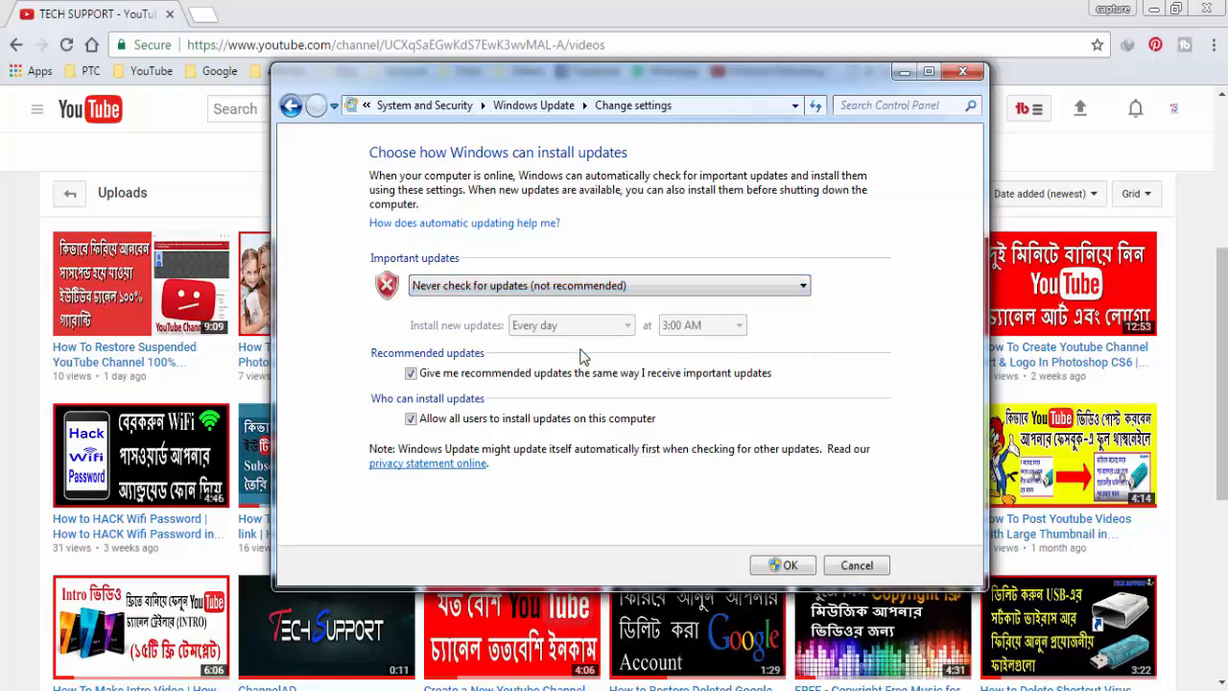
left_click(782, 566)
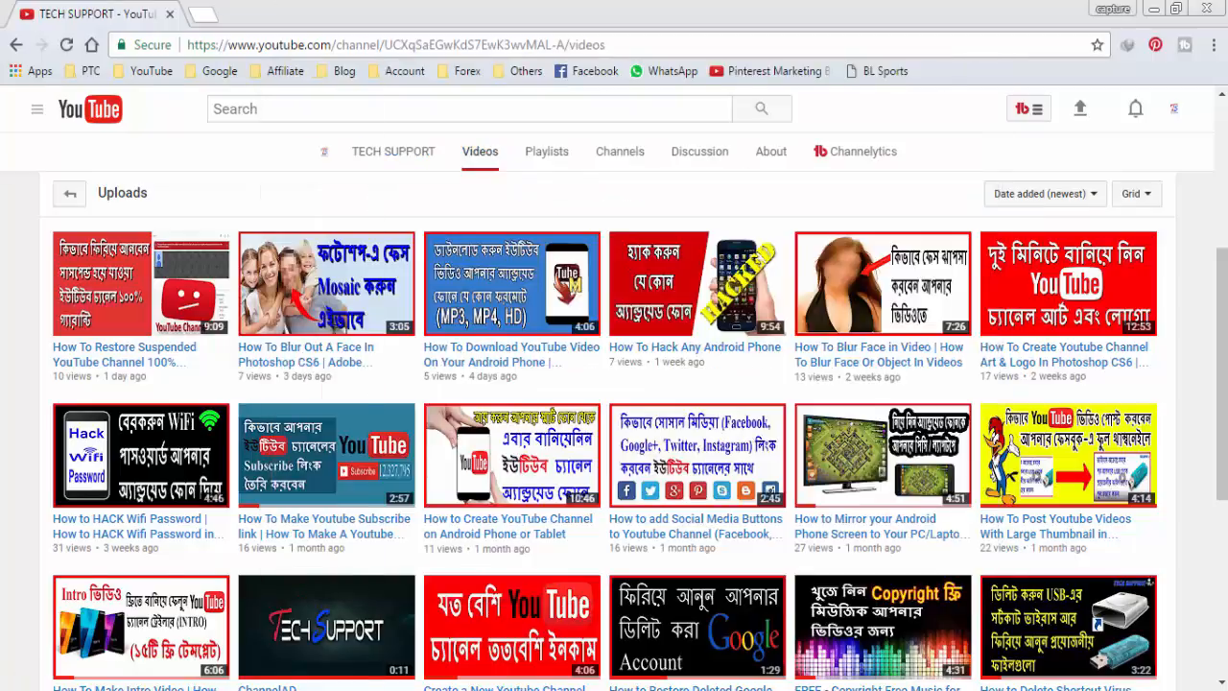
- Open the Run command from the Start menu search and launch services.msc
left_click(33, 681)
left_click(81, 661)
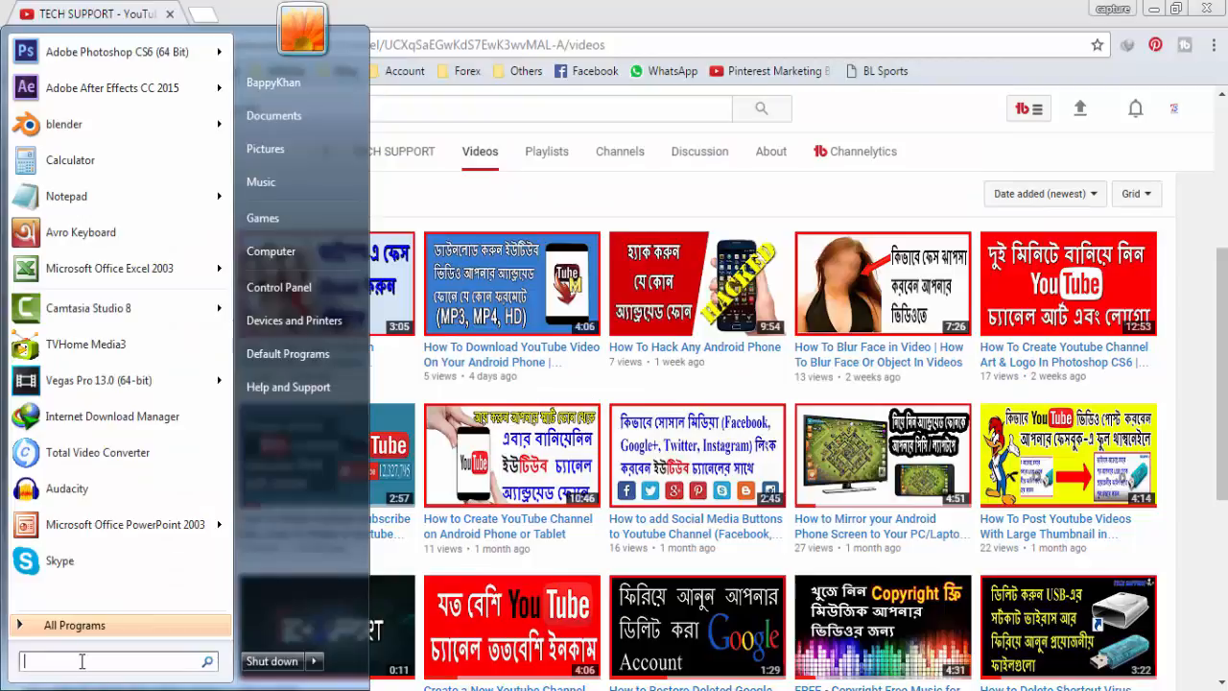
type("run")
key("Return")
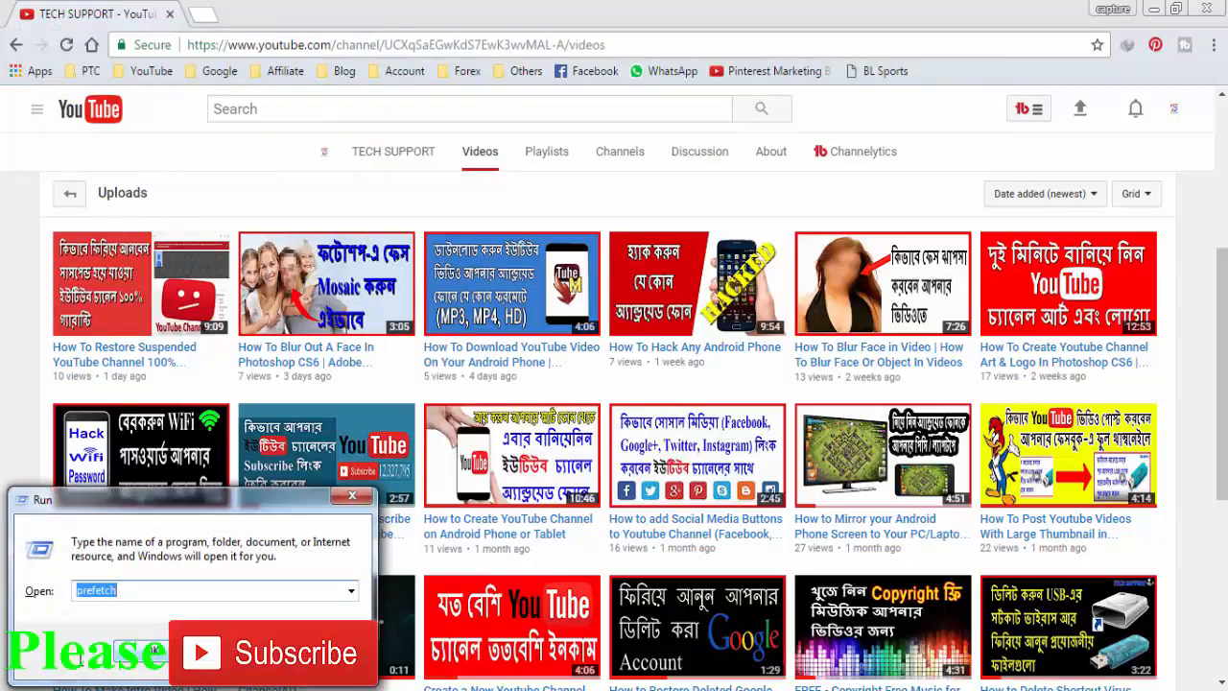
type("services.")
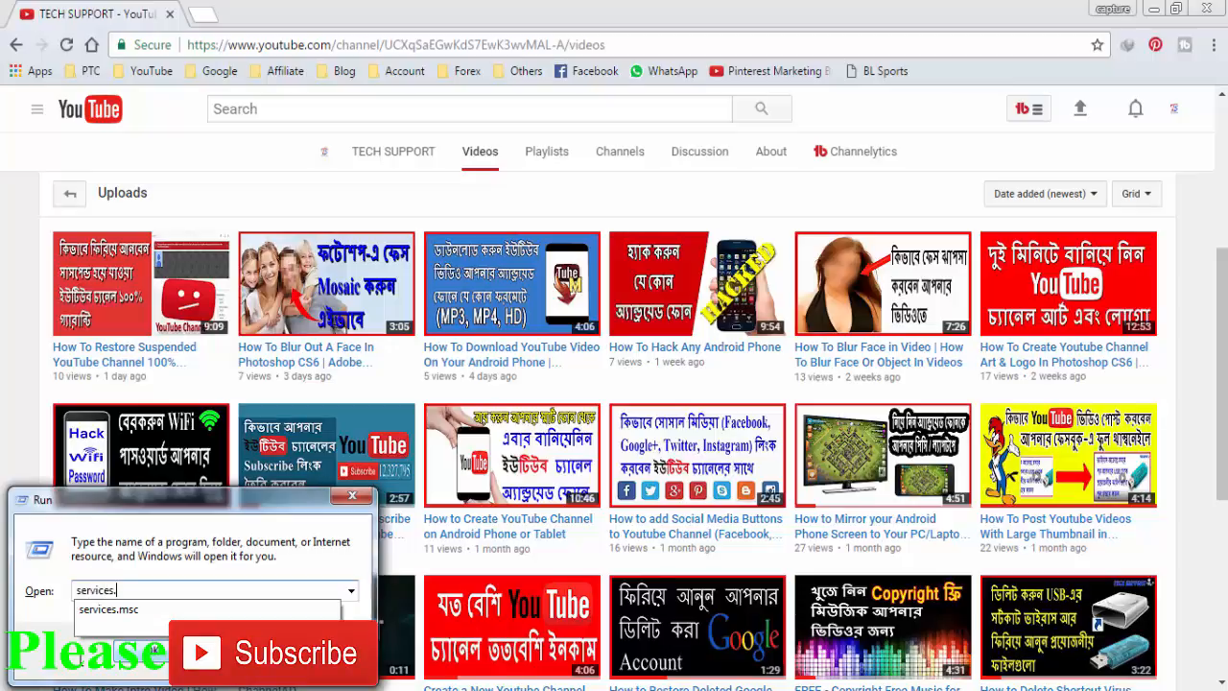
type("msc")
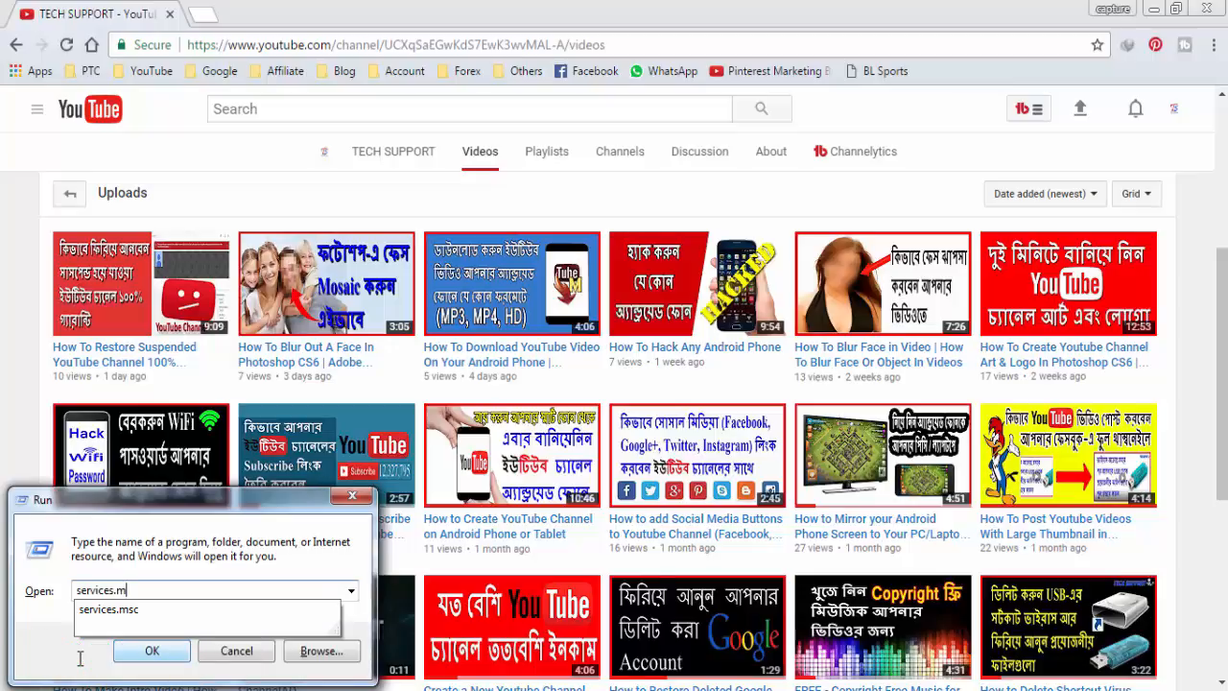
left_click(152, 651)
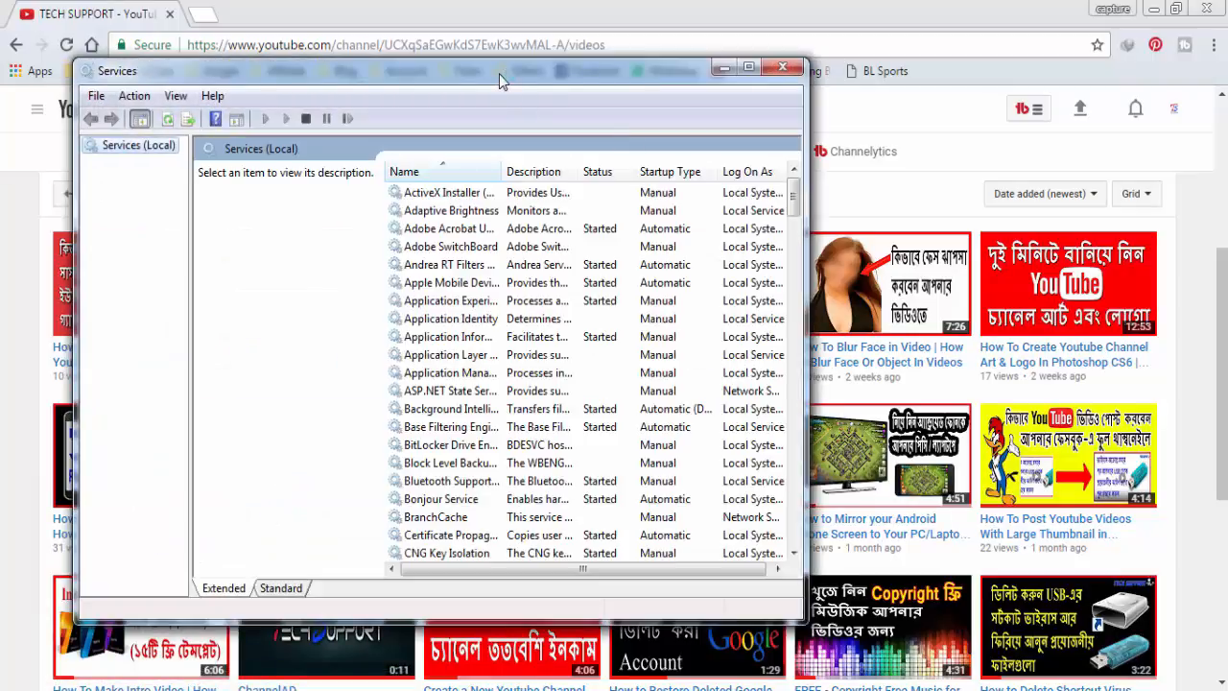
- Set the Superfetch service's startup type to Disabled, stop the service, and apply the change
left_click(460, 322)
key("s")
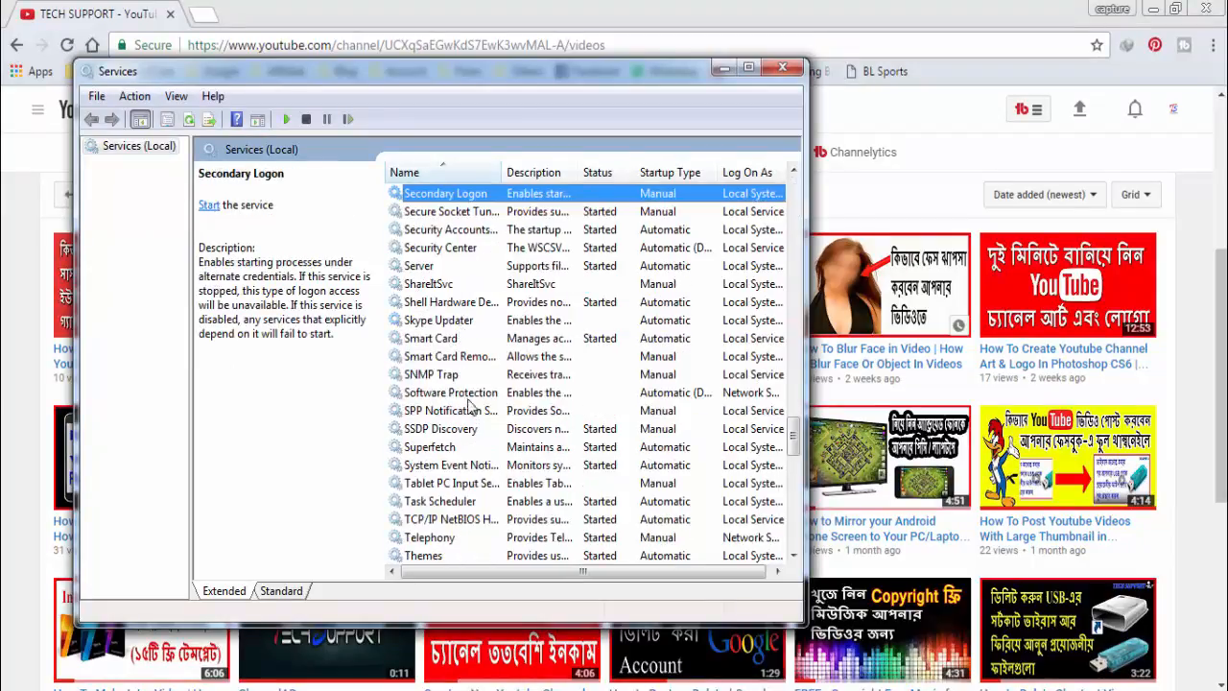
double_click(442, 453)
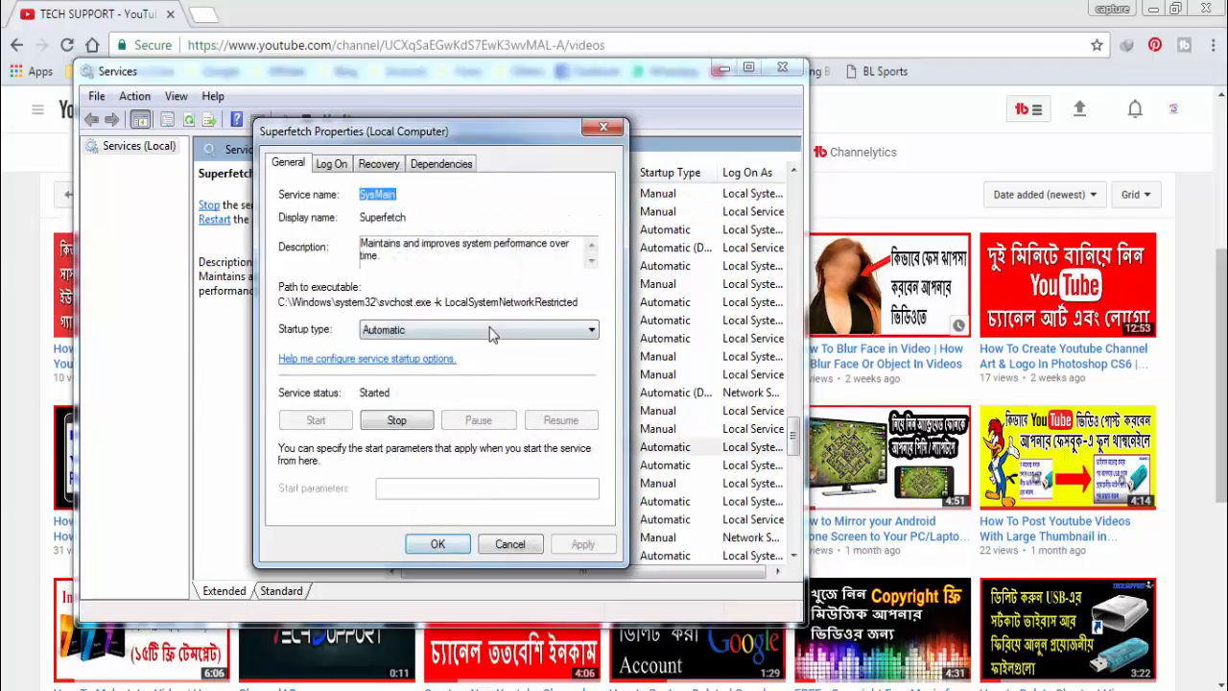
left_click(549, 332)
left_click(484, 381)
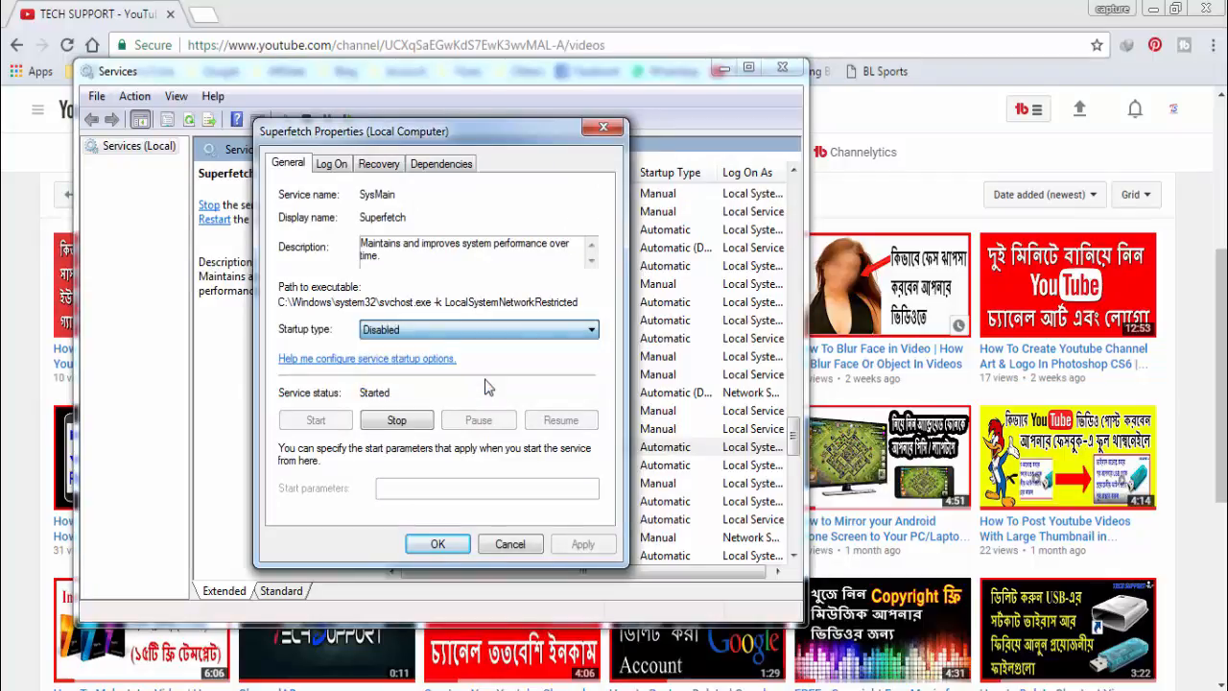
left_click(396, 422)
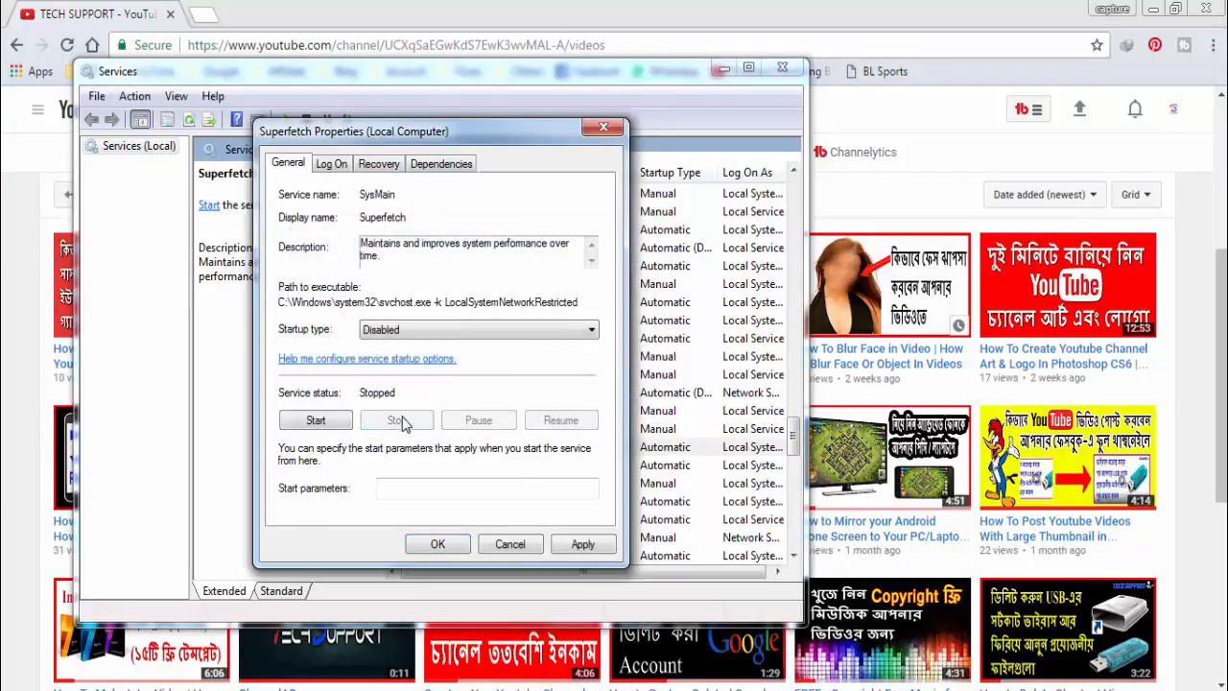
left_click(582, 544)
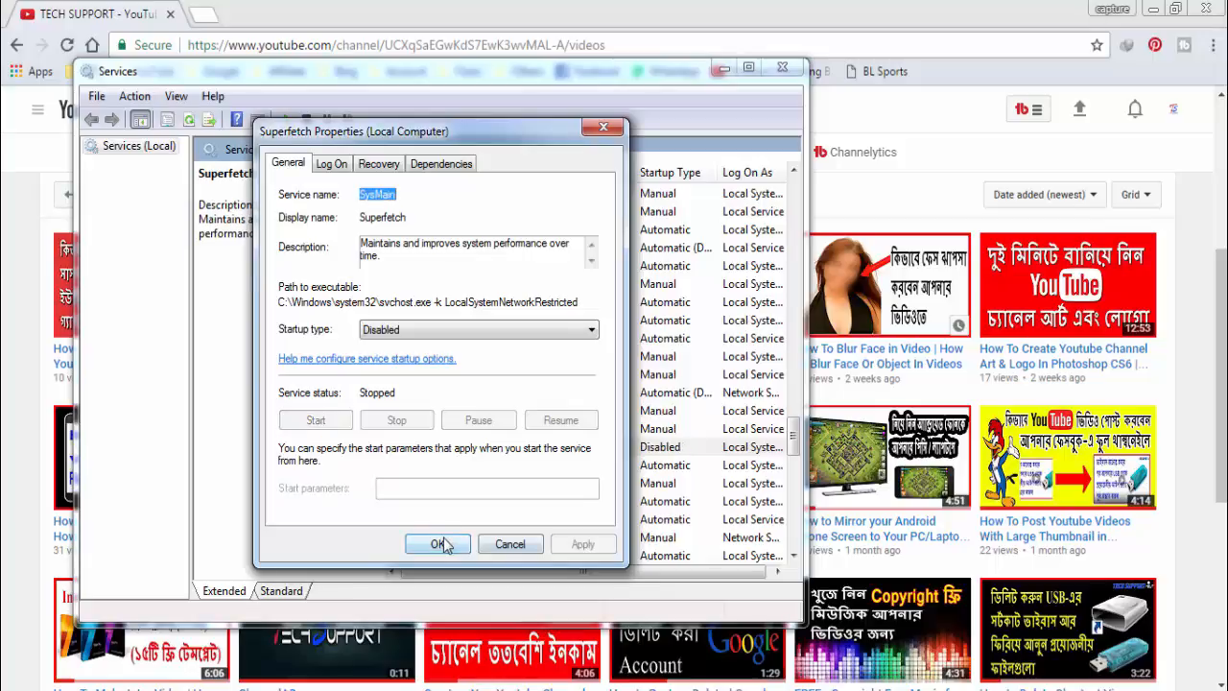
left_click(437, 544)
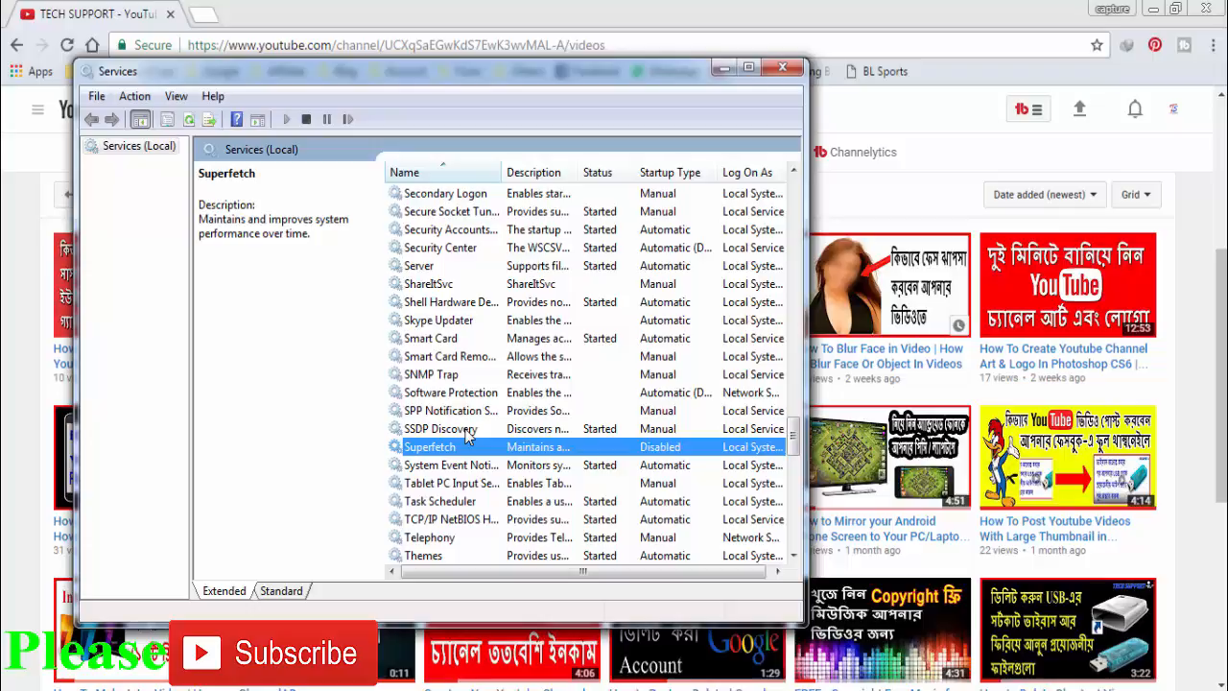
- Set the Windows Update service's startup type to Disabled, stop the service, and apply the change
left_click(468, 431)
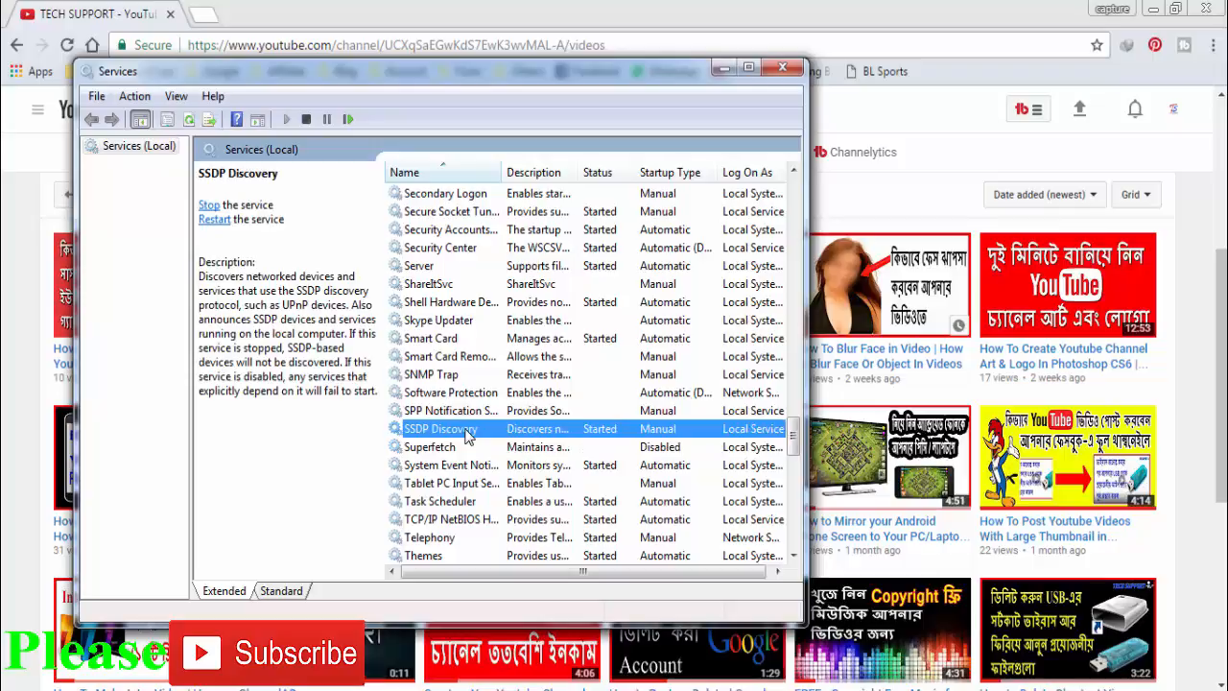
key("w")
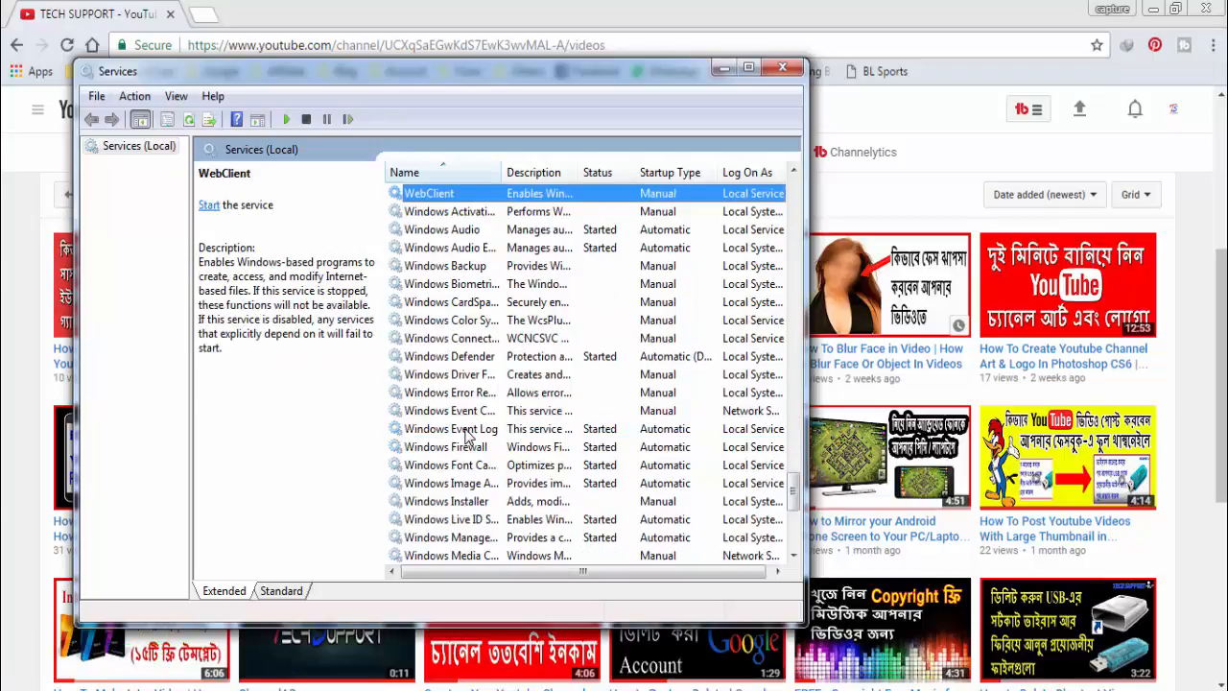
scroll(467, 434, "down", 6)
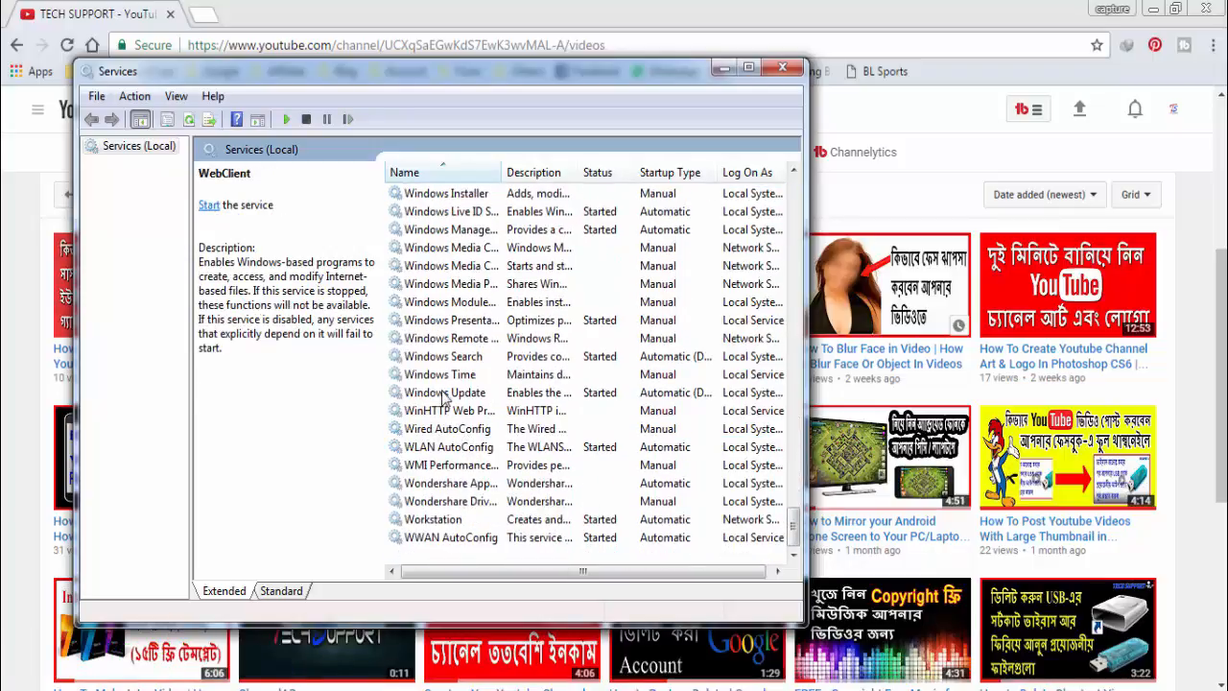
double_click(470, 395)
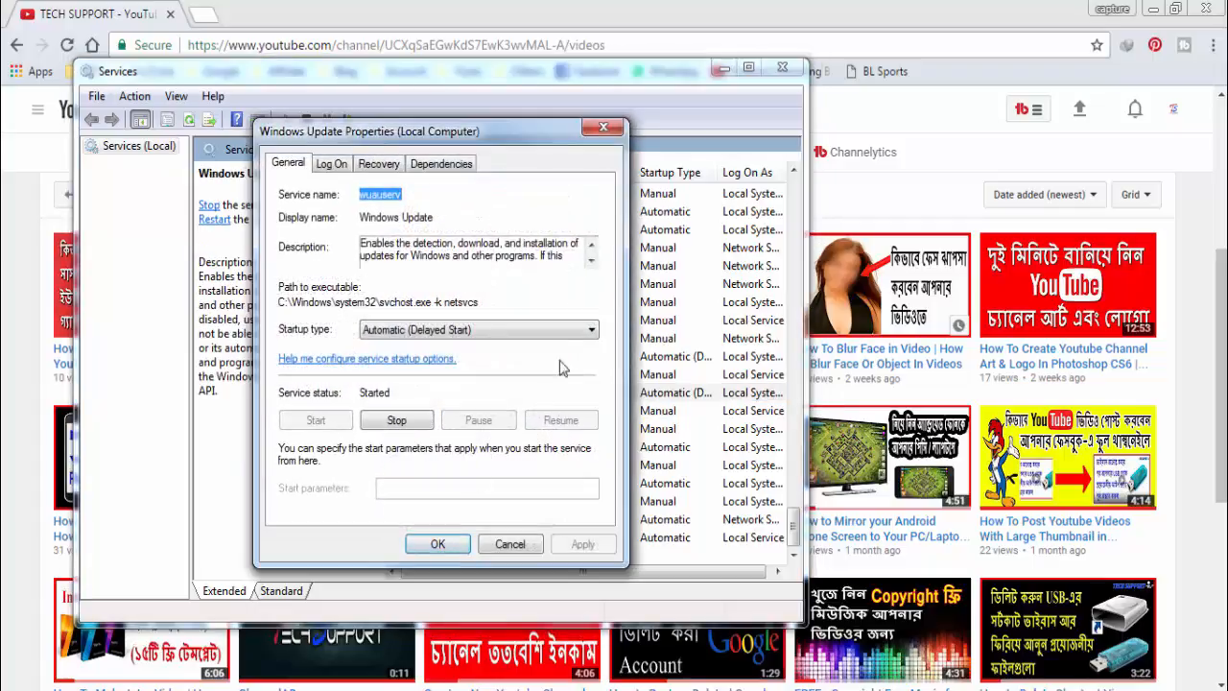
left_click(530, 332)
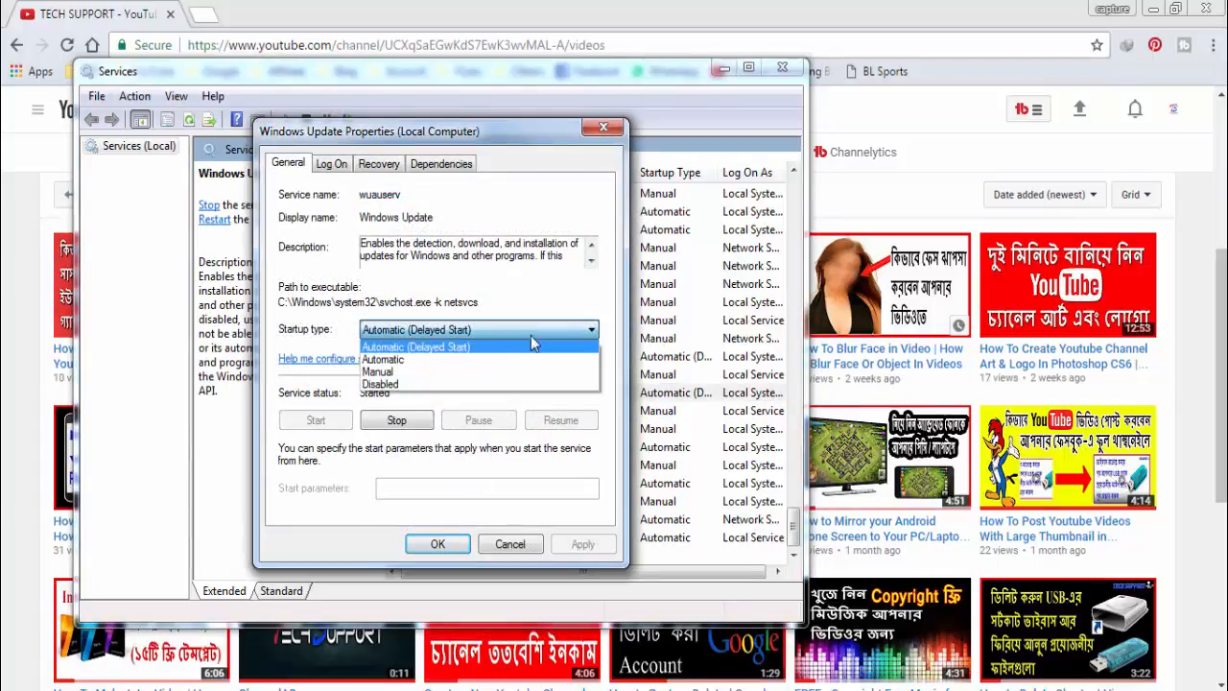
left_click(471, 385)
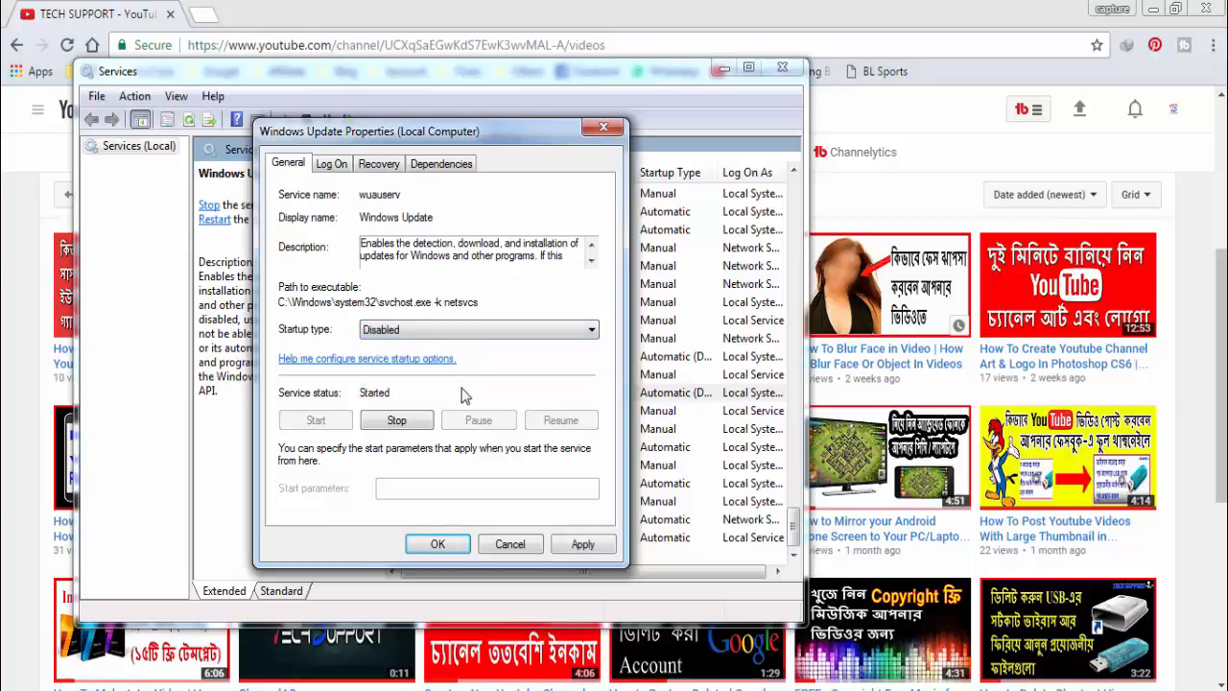
left_click(397, 421)
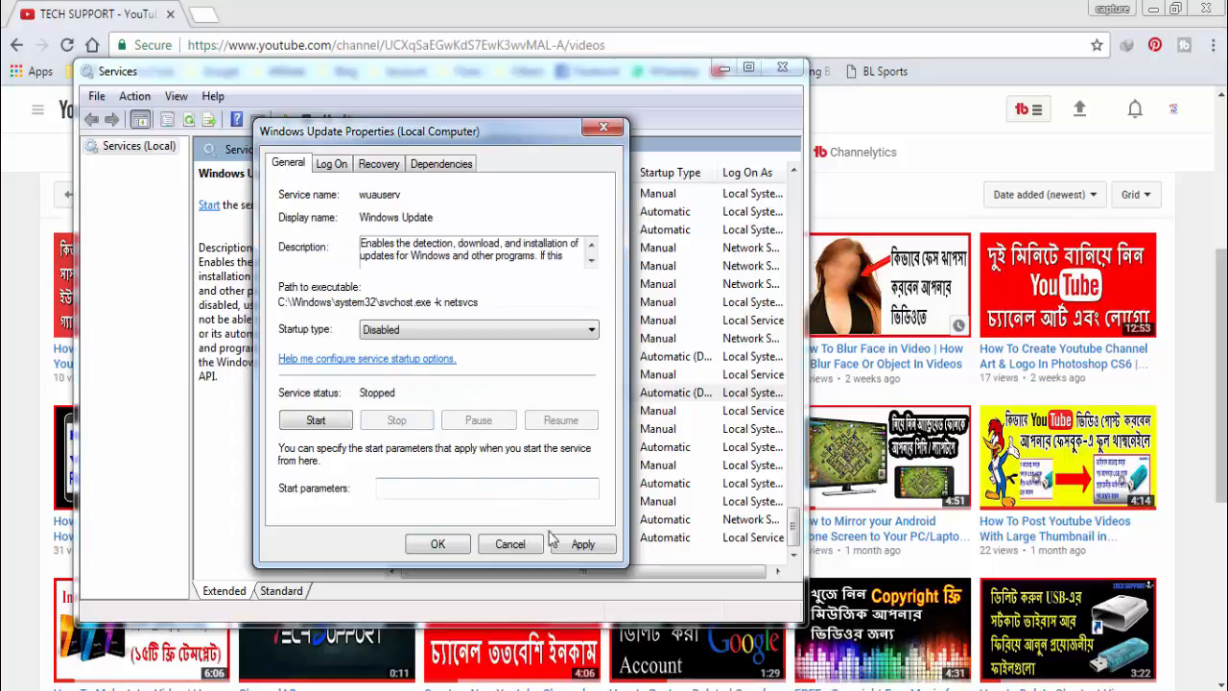
left_click(580, 545)
left_click(440, 543)
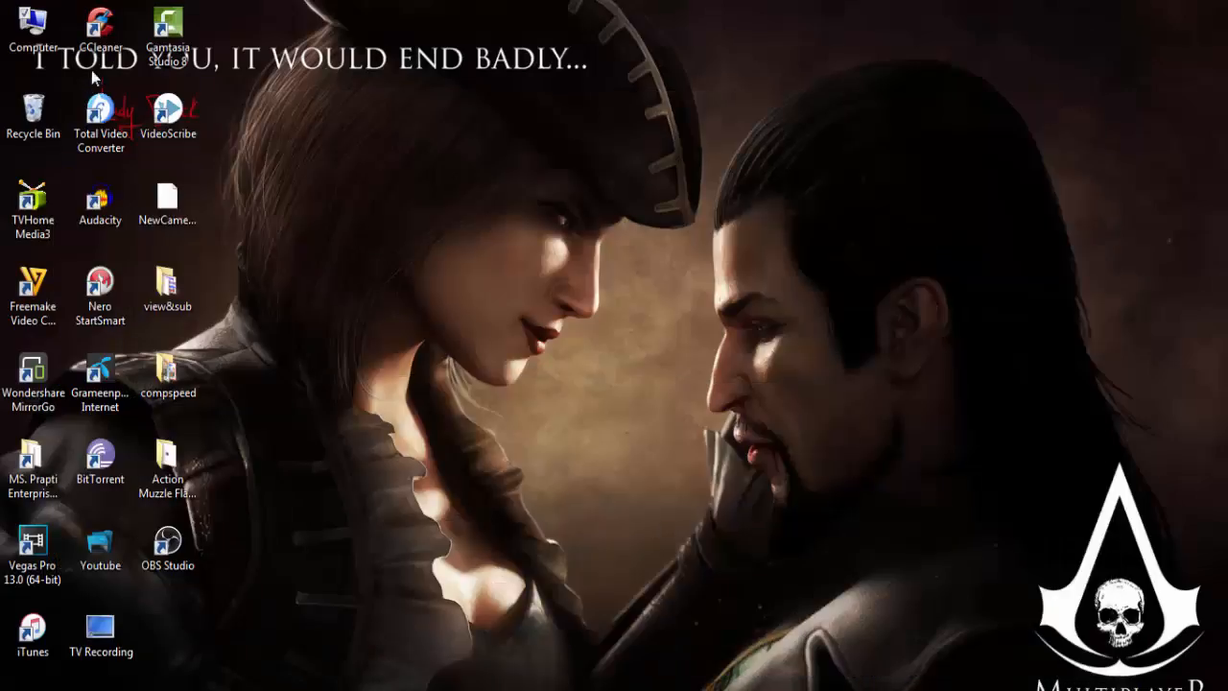
- Open the computer's Virtual Memory settings, turn off automatic paging file management, and choose a custom size for drive C
right_click(46, 40)
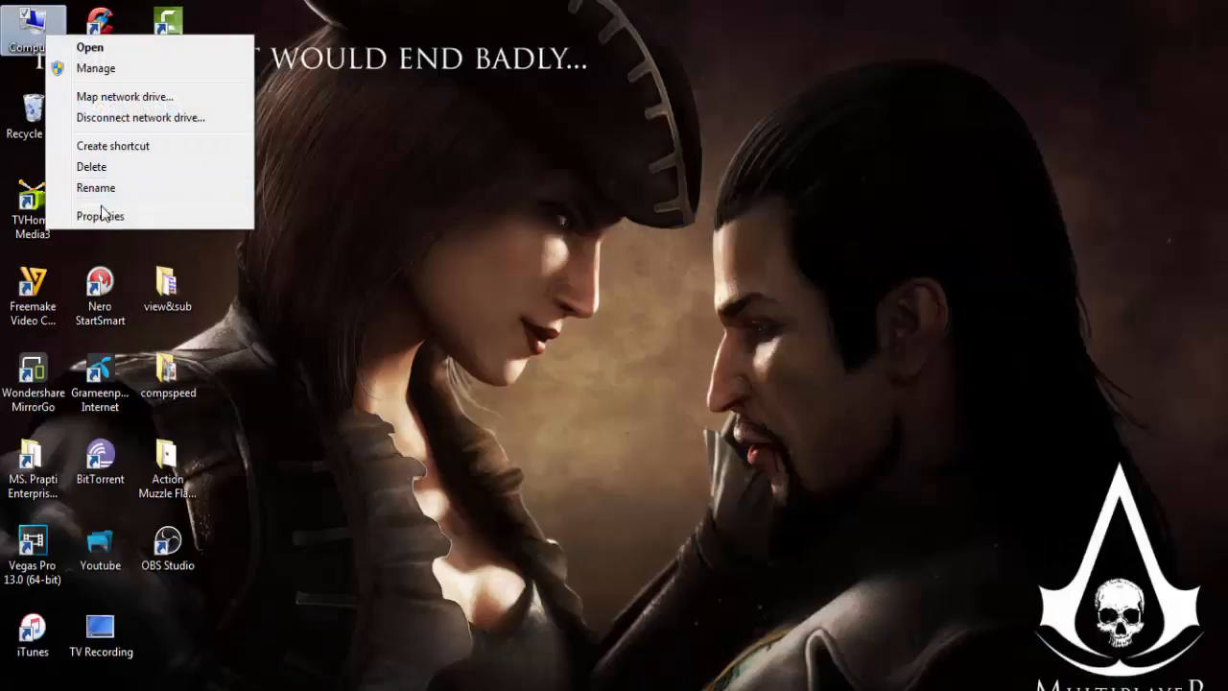
left_click(157, 211)
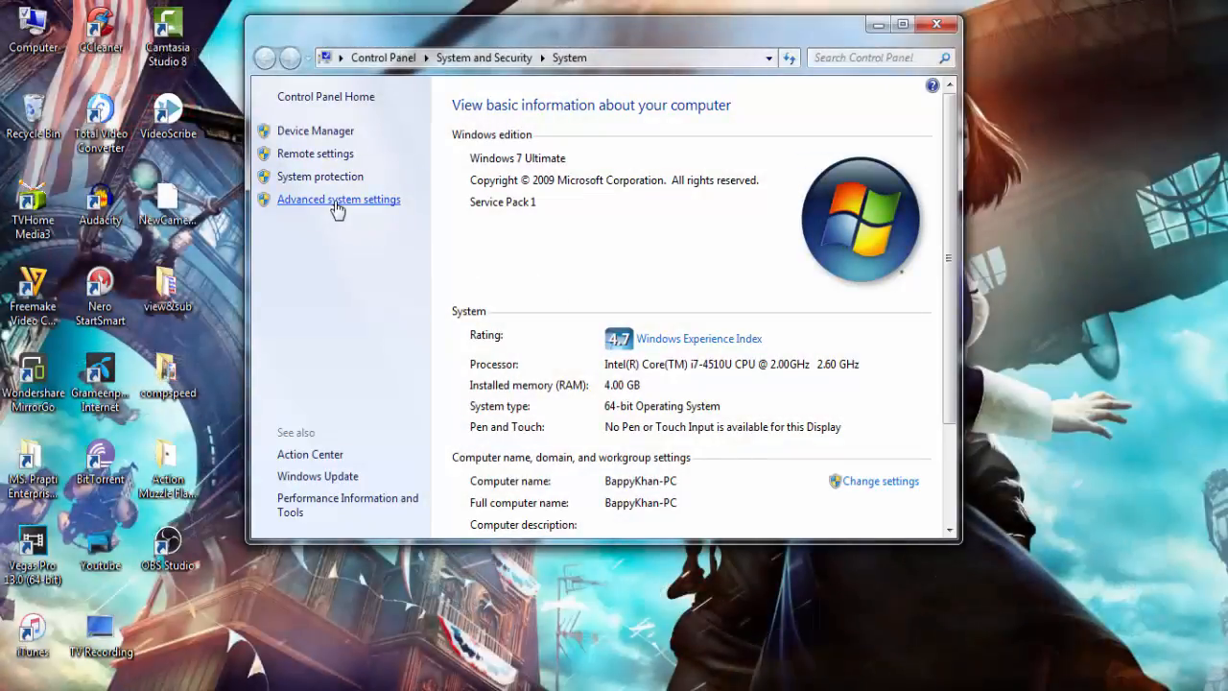
left_click(336, 202)
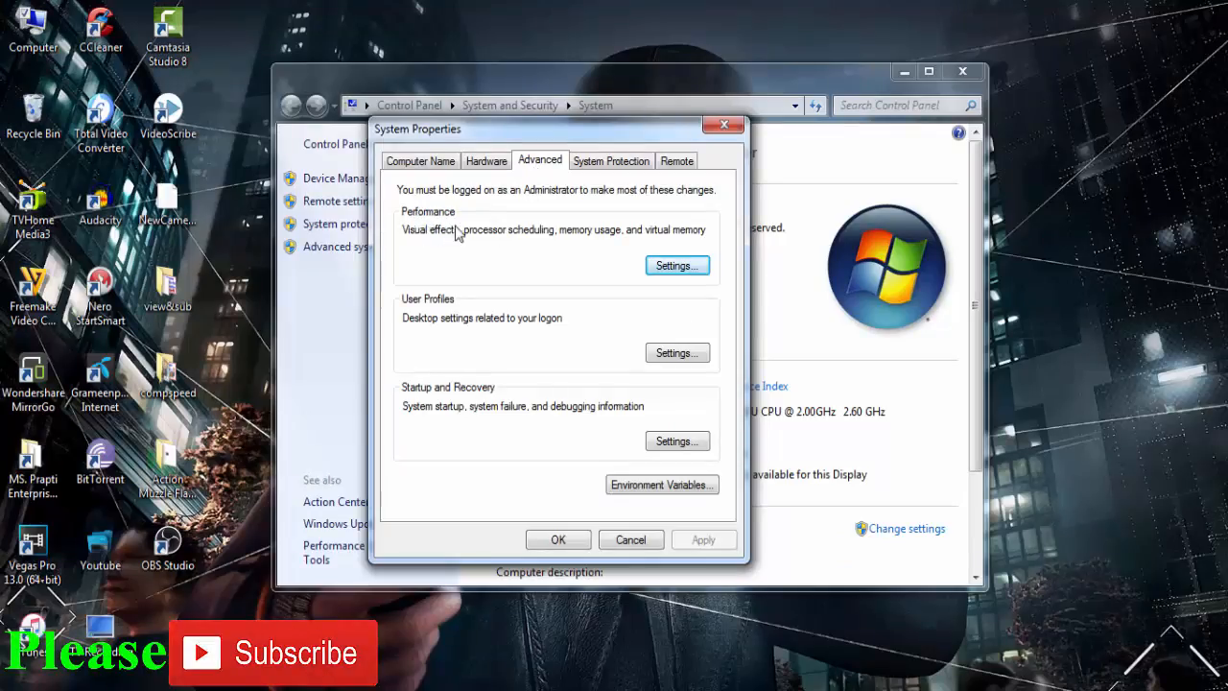
left_click(686, 272)
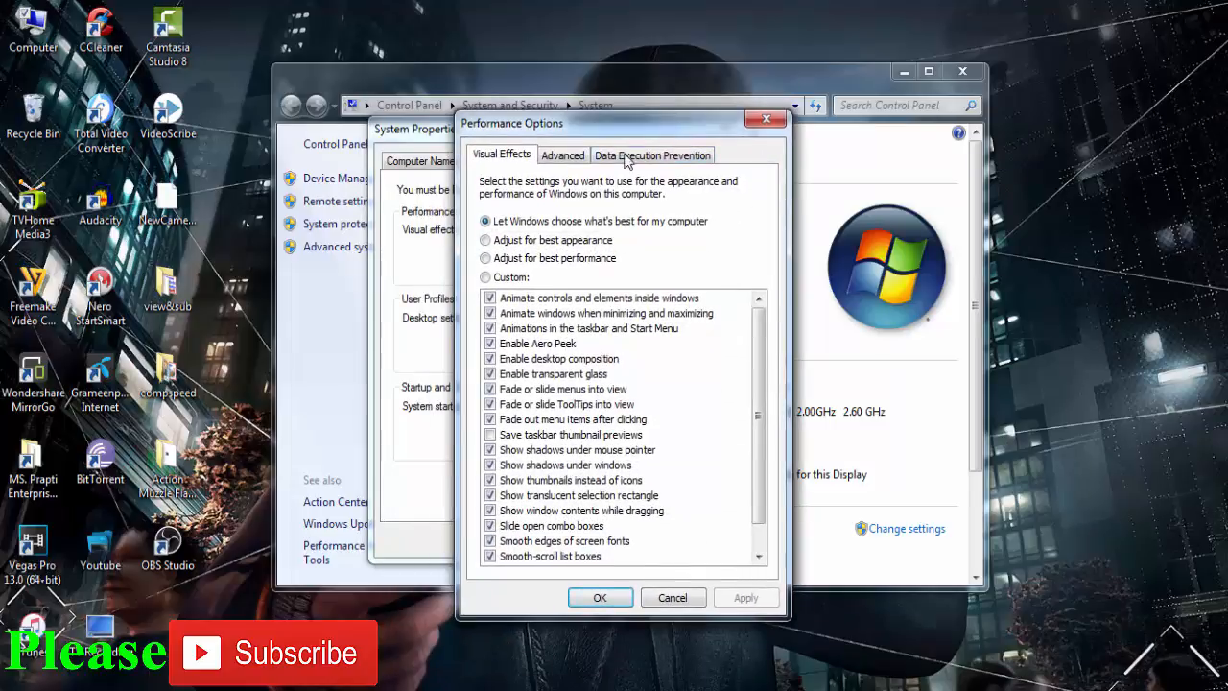
left_click(571, 158)
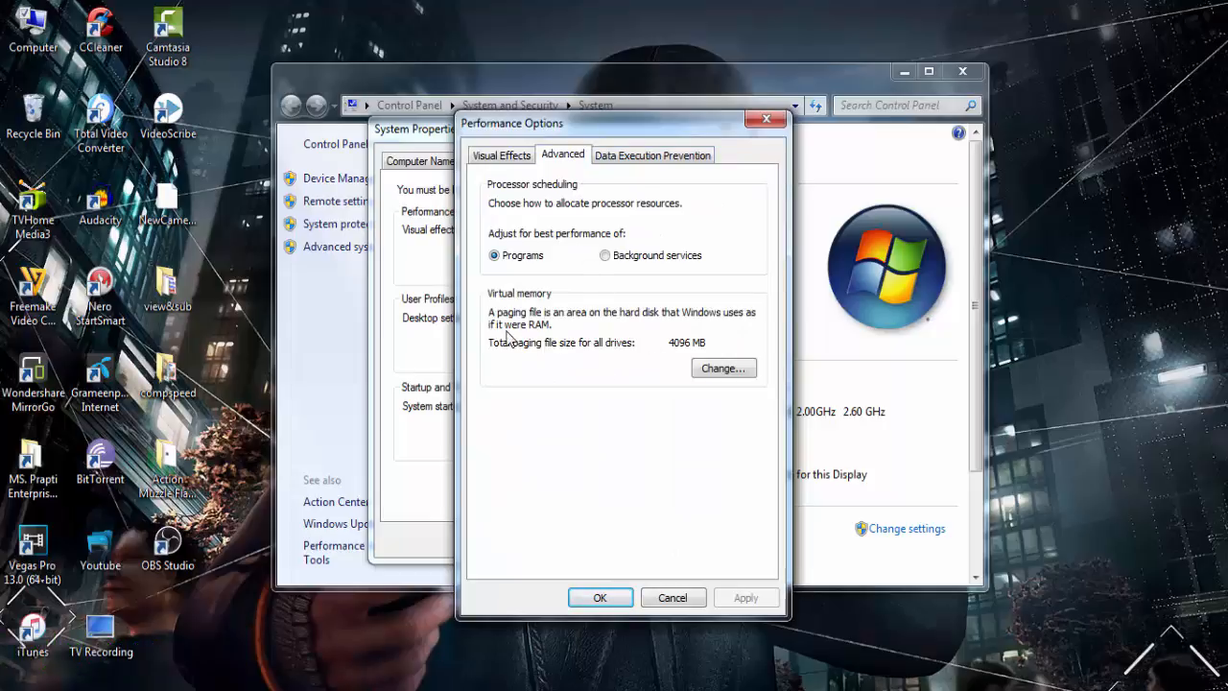
left_click(725, 371)
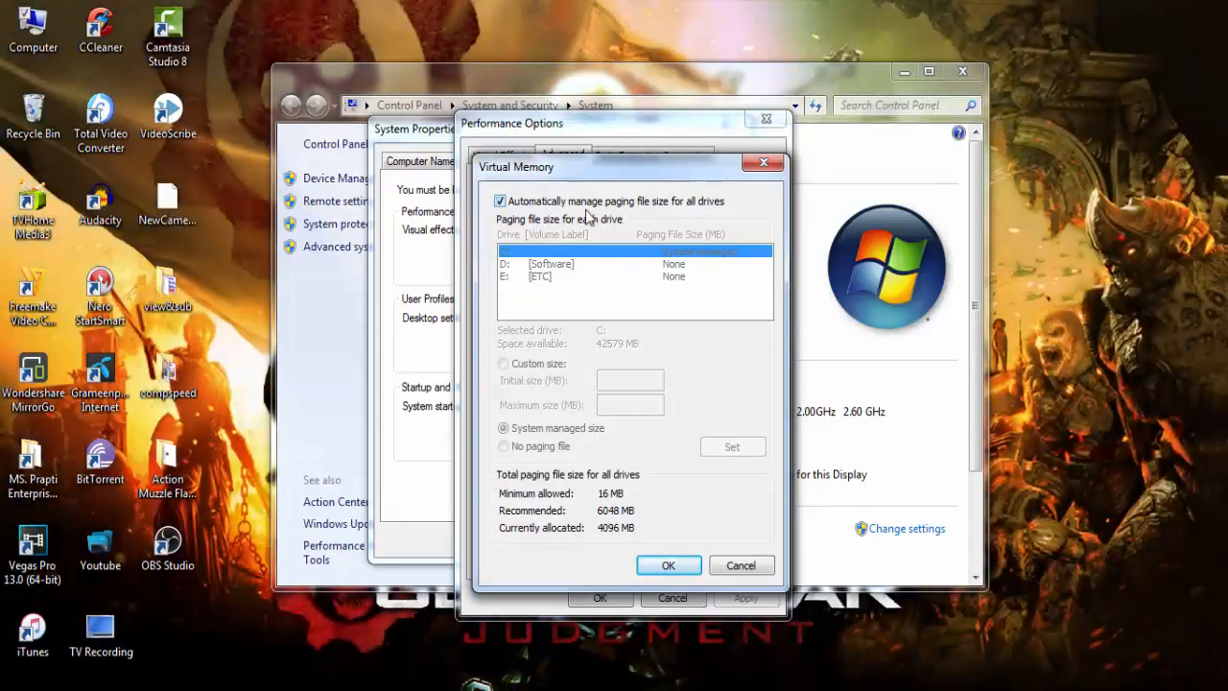
left_click(500, 202)
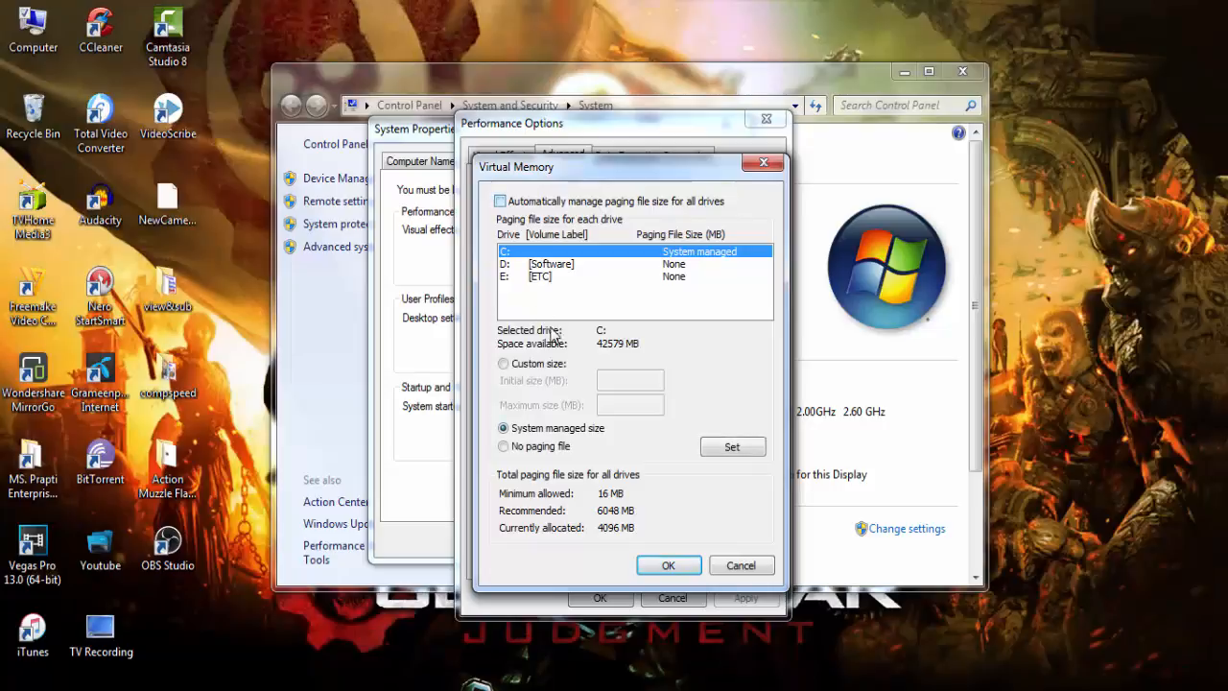
left_click(502, 365)
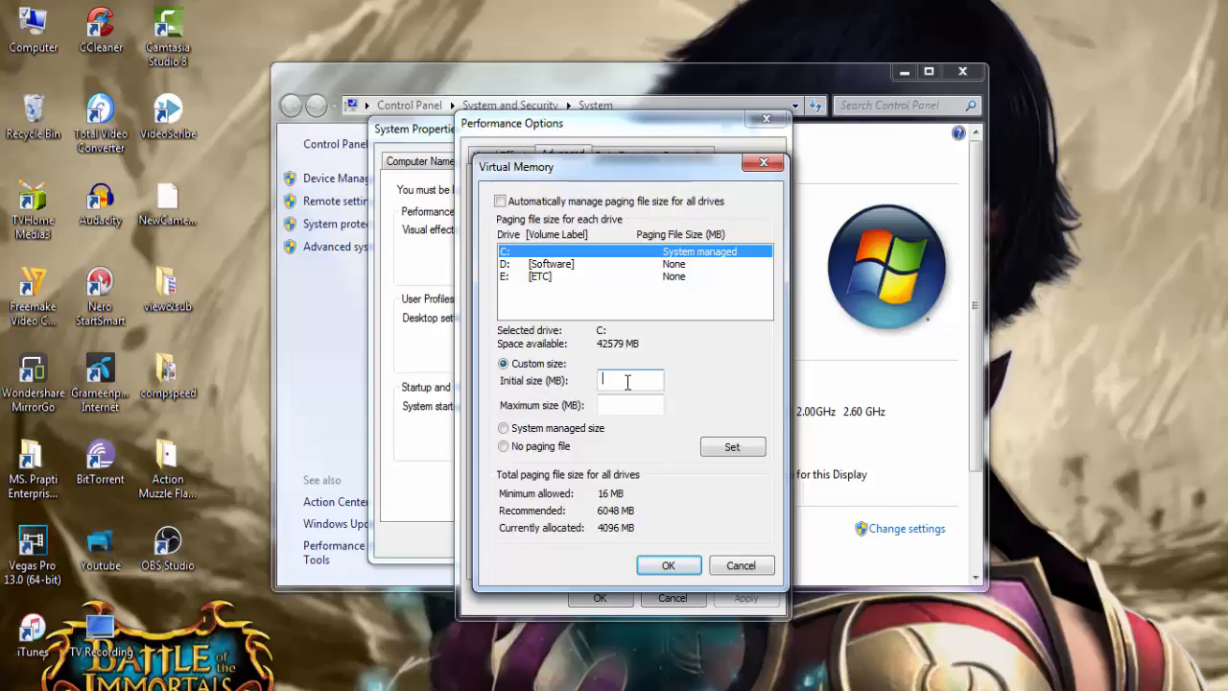
- Open the Calculator to work out the paging file size
left_click(938, 683)
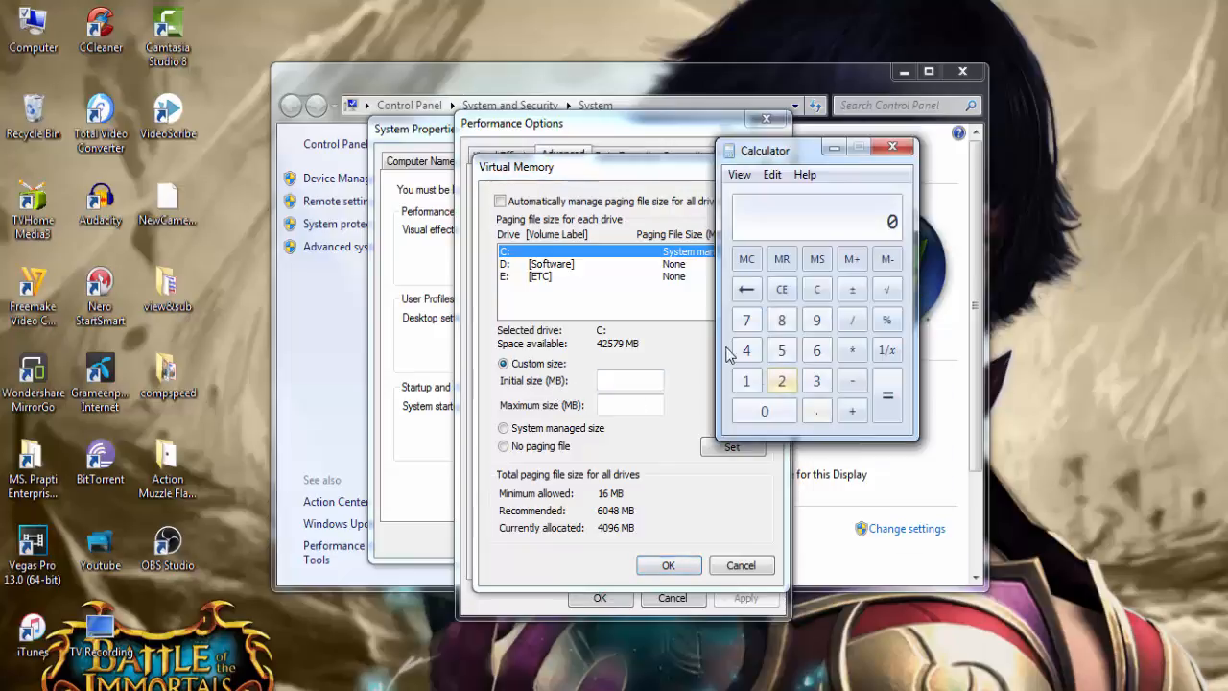
- Move the Calculator aside and multiply 1024 by 4 to get the paging file's initial size
left_click_drag(795, 156, 935, 153)
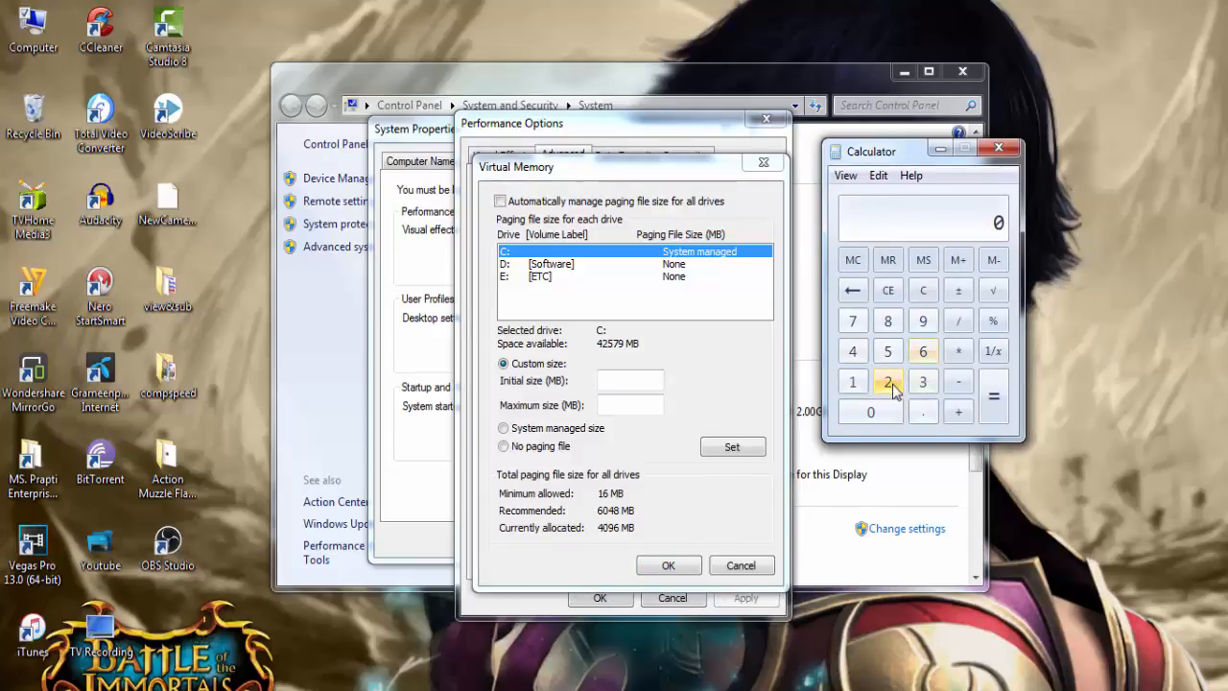
left_click(852, 382)
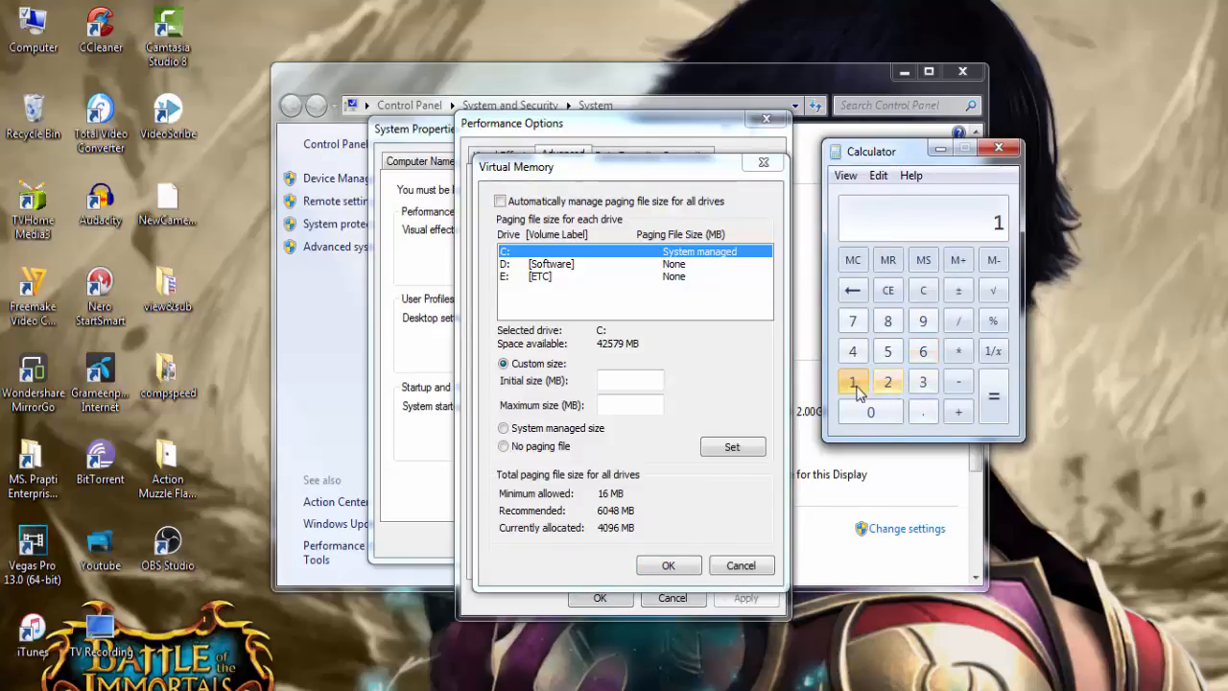
left_click(871, 412)
left_click(888, 382)
left_click(853, 351)
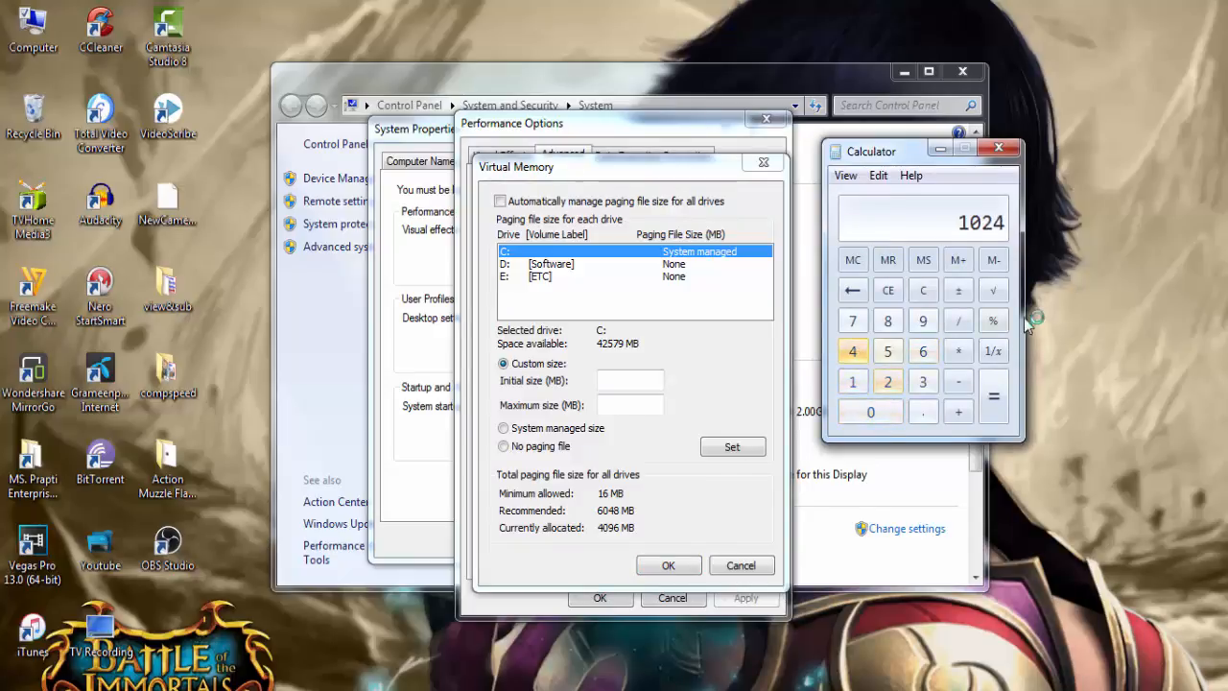
left_click(959, 352)
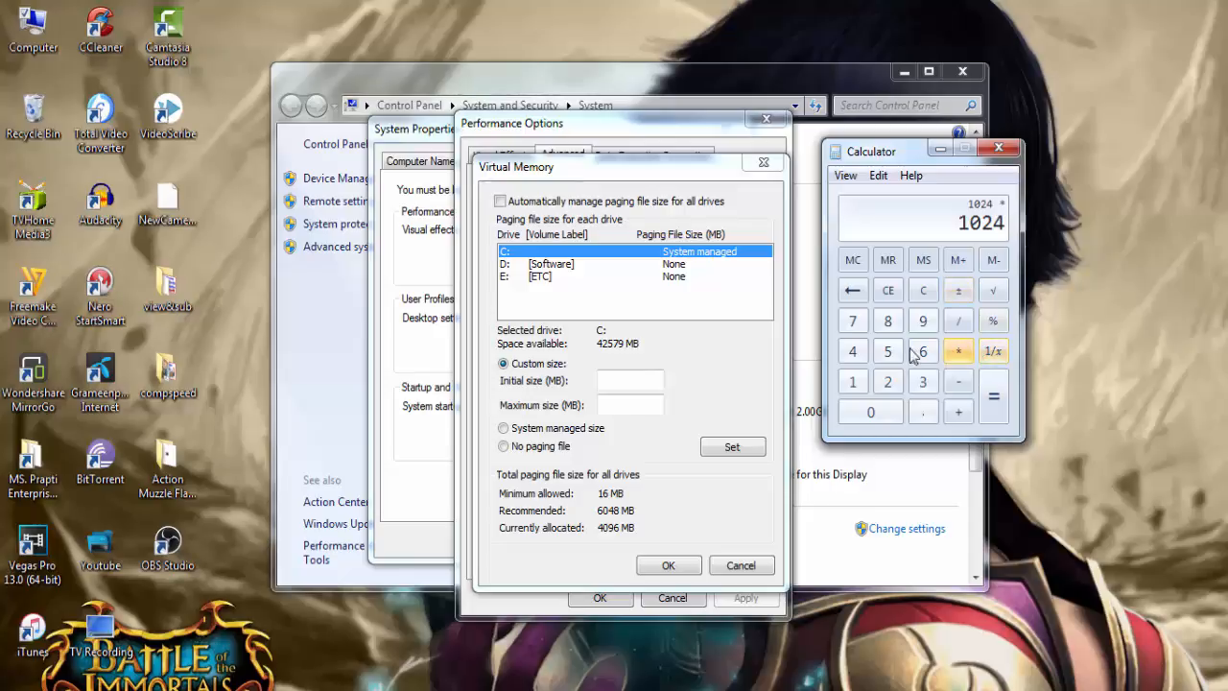
left_click(852, 351)
left_click(993, 403)
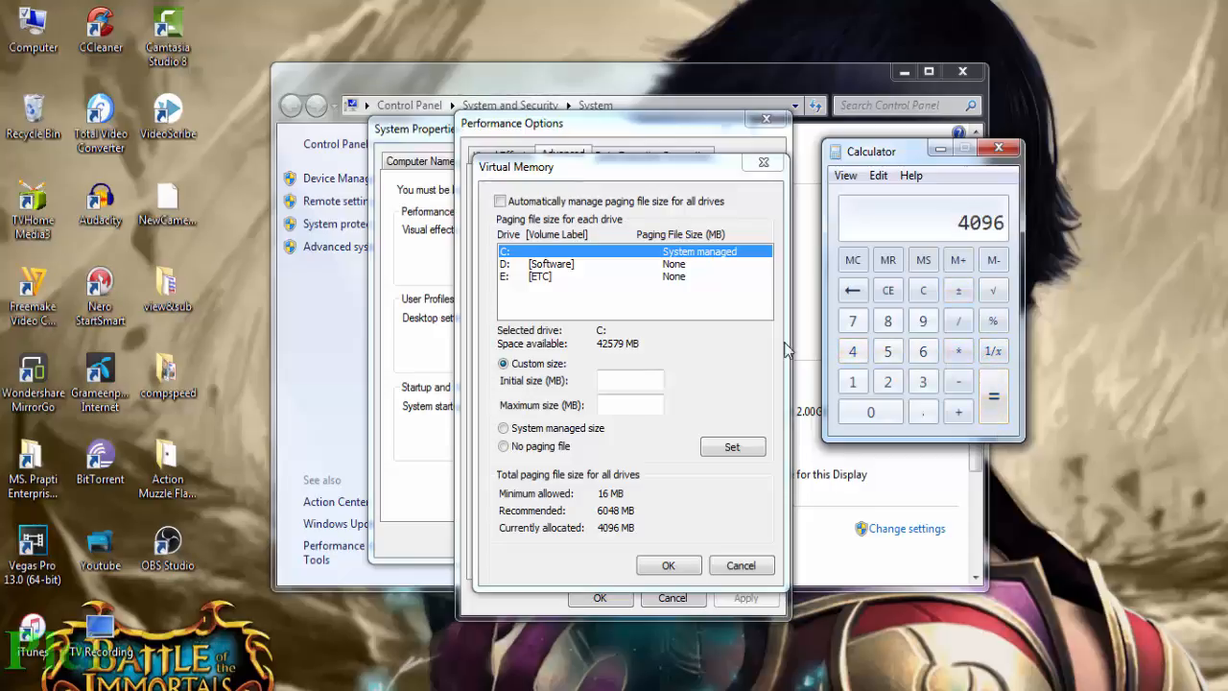
- Set the initial paging file size for drive C to 4096 MB
left_click(645, 380)
type("4096")
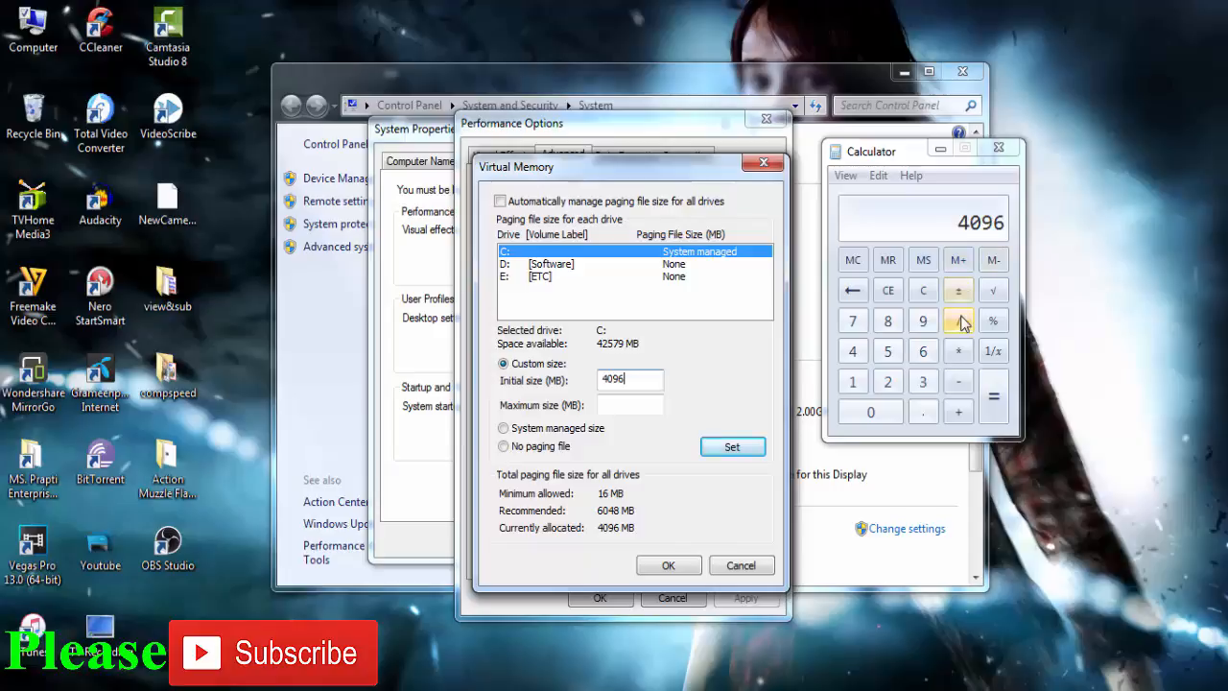
double_click(631, 378)
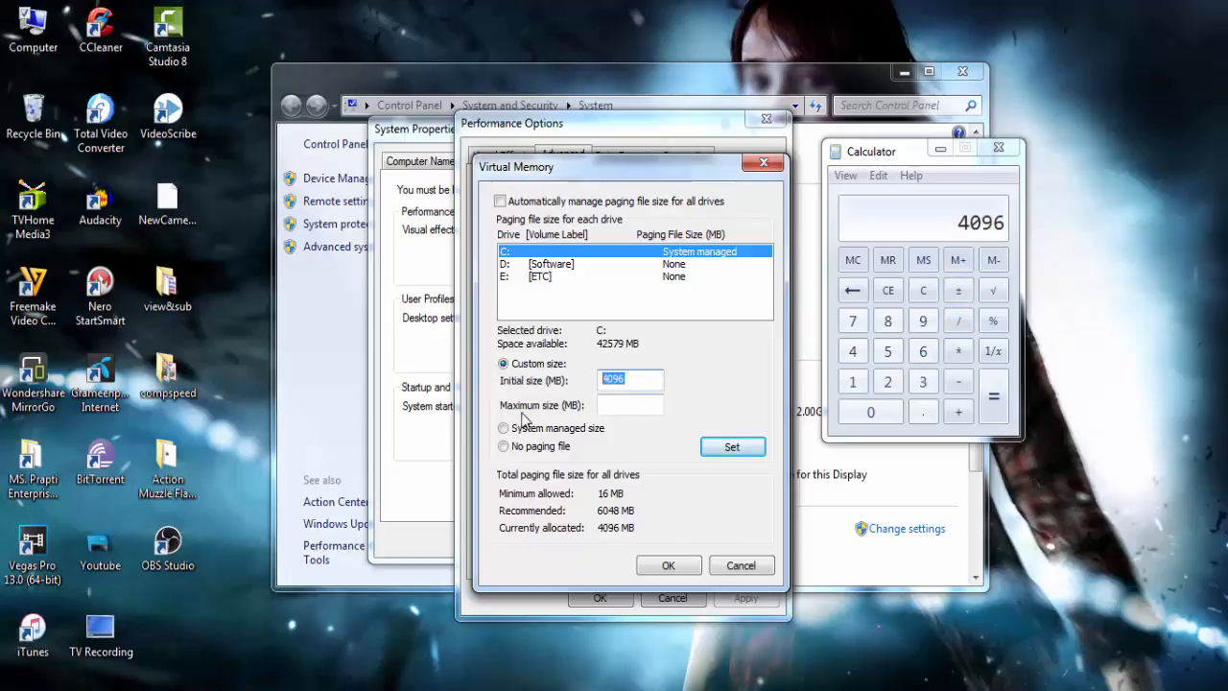
left_click_drag(644, 381, 596, 377)
- Multiply 4096 by 2 in the Calculator to get the paging file's maximum size
left_click(632, 405)
left_click(959, 351)
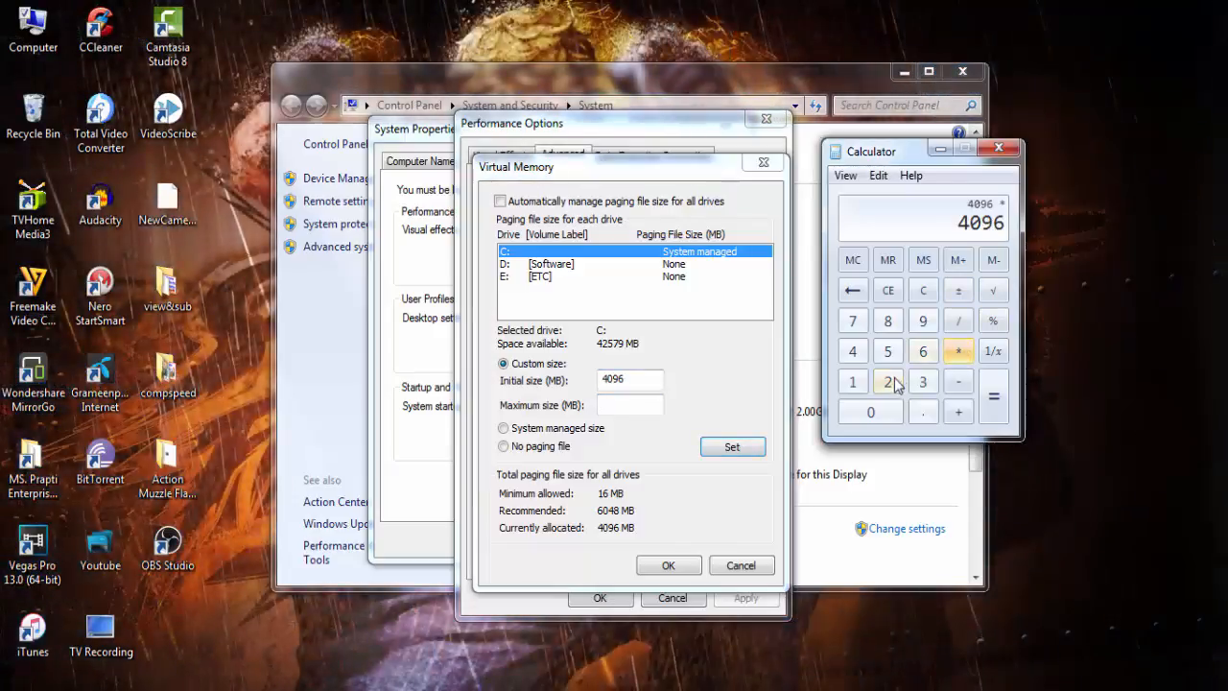
left_click(891, 383)
left_click(995, 397)
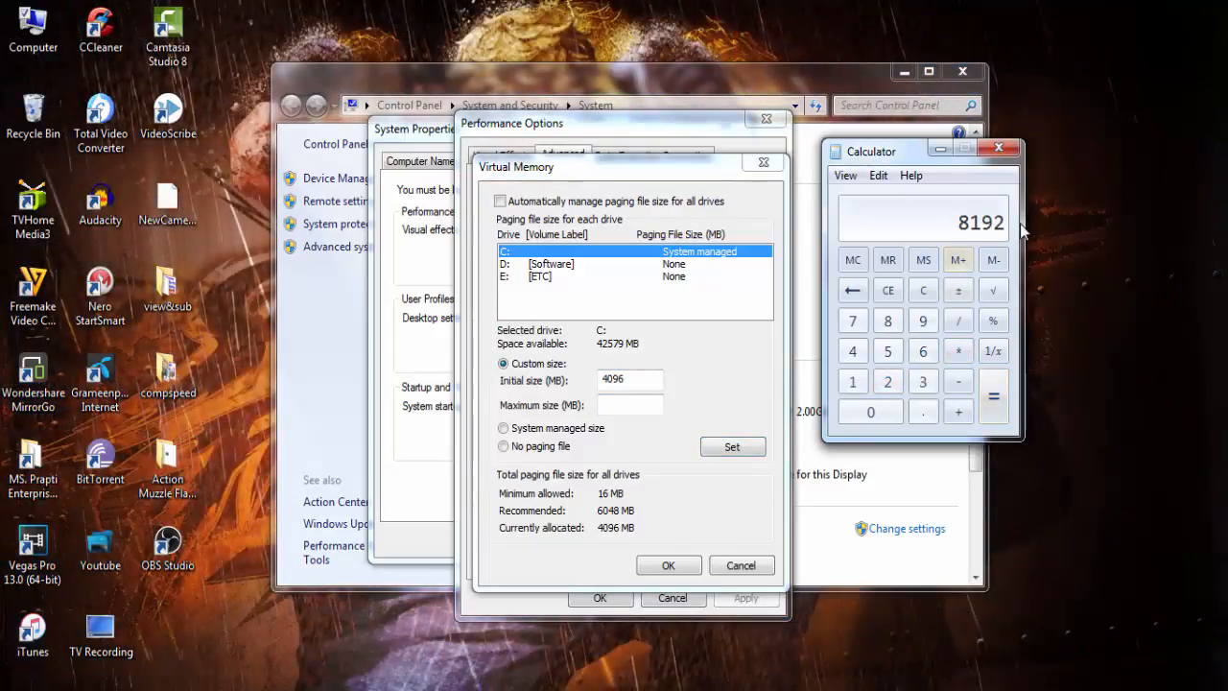
- Set the maximum paging file size to 8192 MB and apply the custom size to drive C
left_click(642, 404)
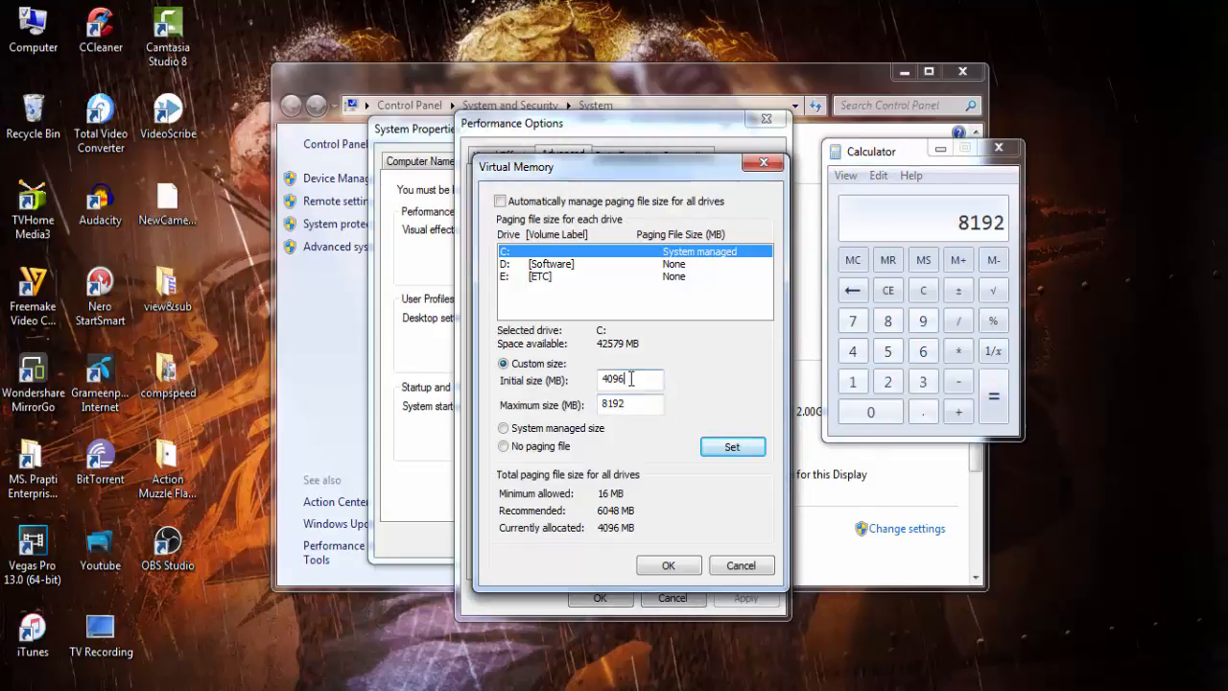
left_click_drag(642, 380, 587, 374)
left_click_drag(629, 379, 584, 383)
left_click_drag(643, 409, 582, 405)
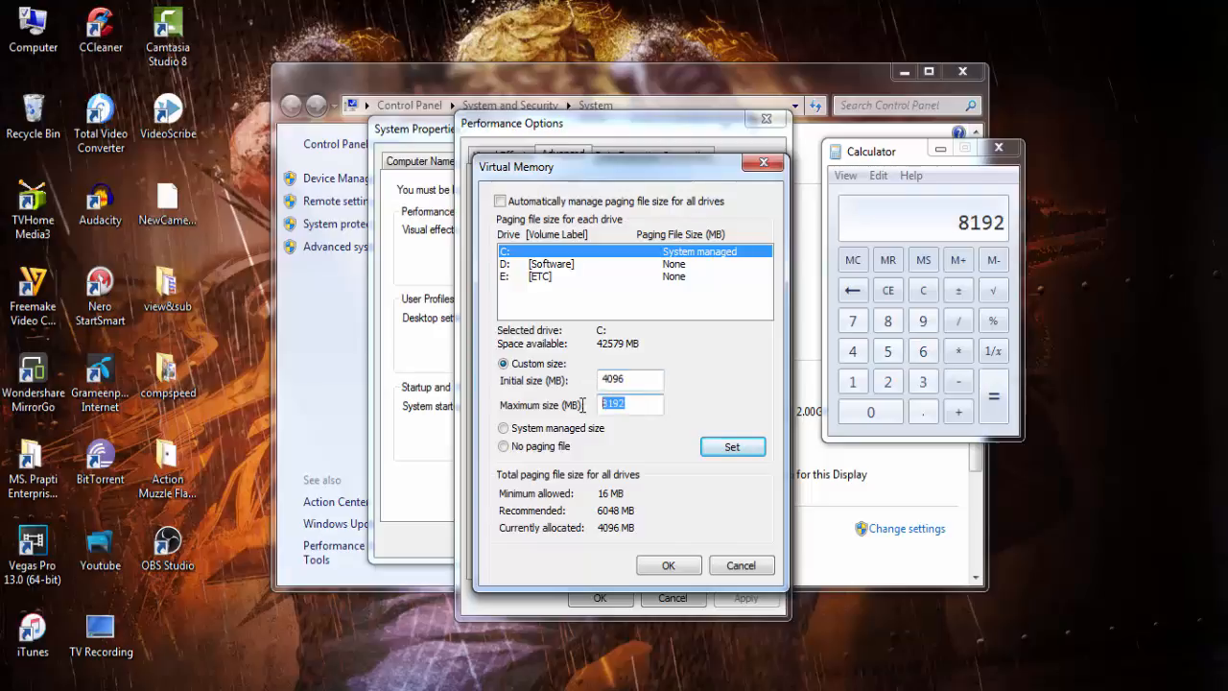
left_click(748, 452)
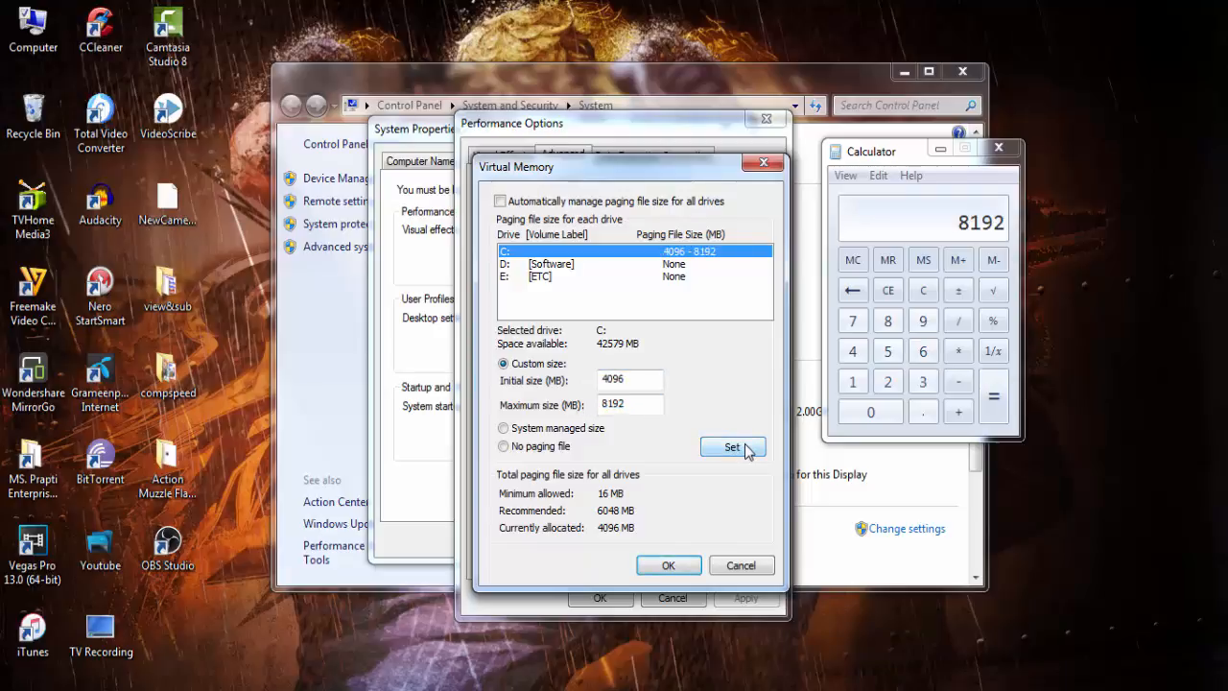
- Confirm the Virtual Memory, Performance Options and System Properties dialogs to save the new paging file settings
left_click(669, 567)
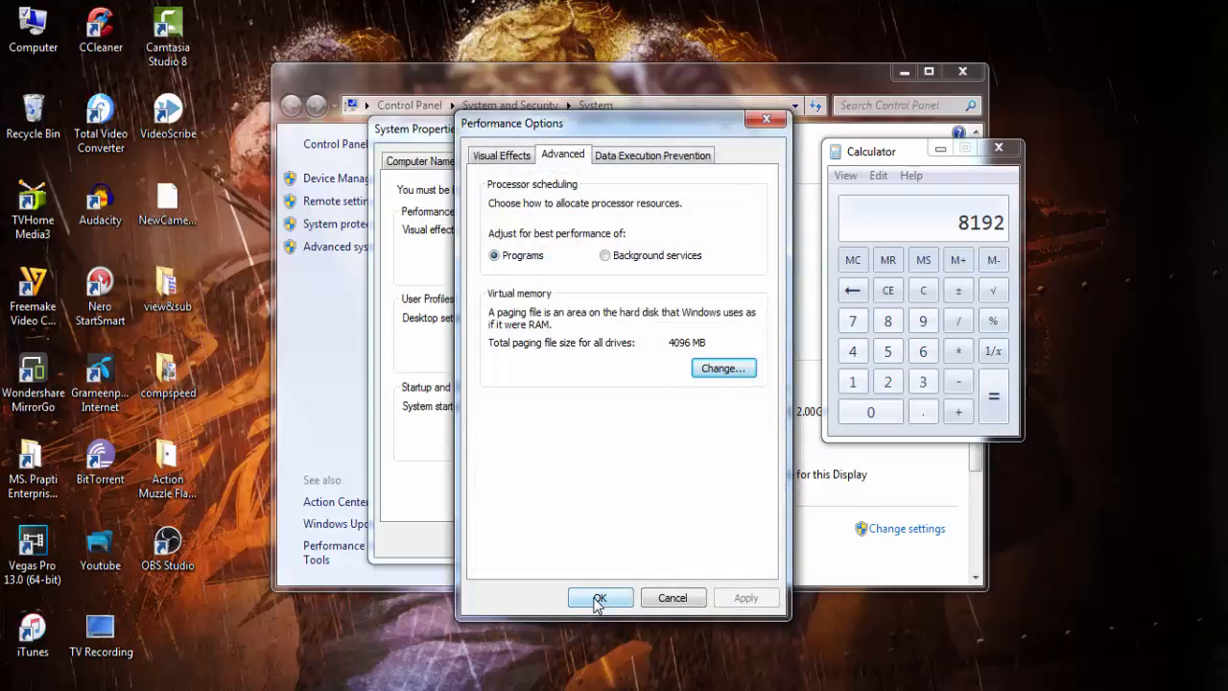
left_click(599, 599)
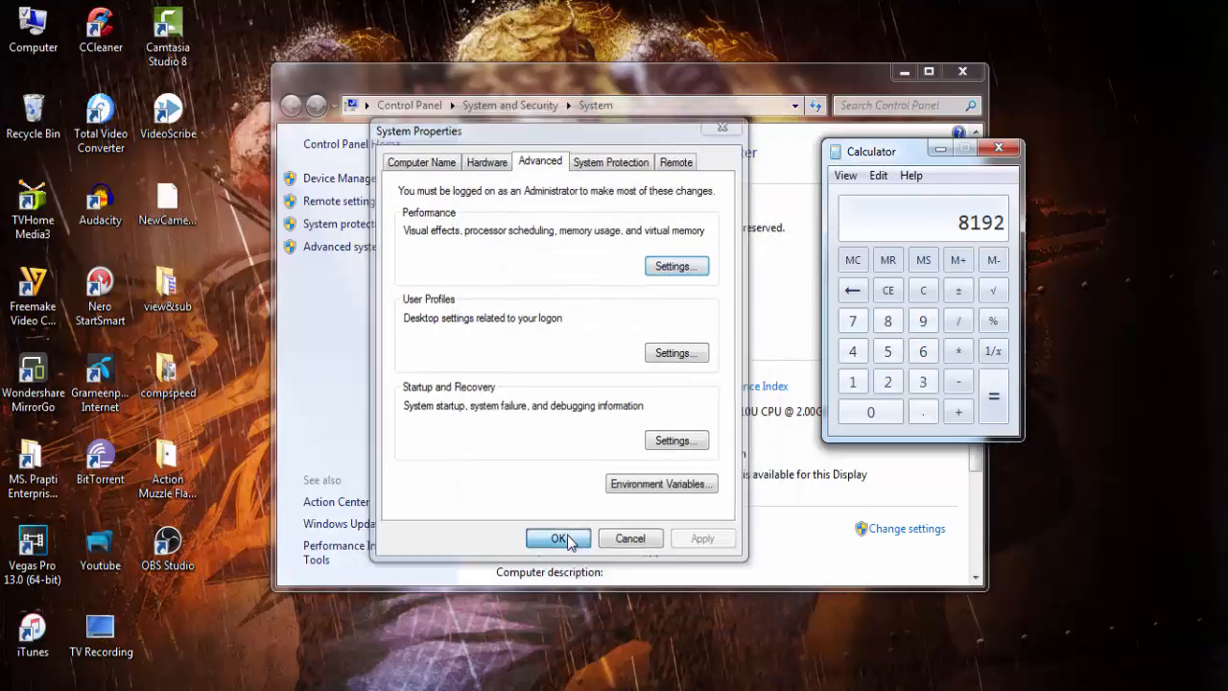
left_click(564, 539)
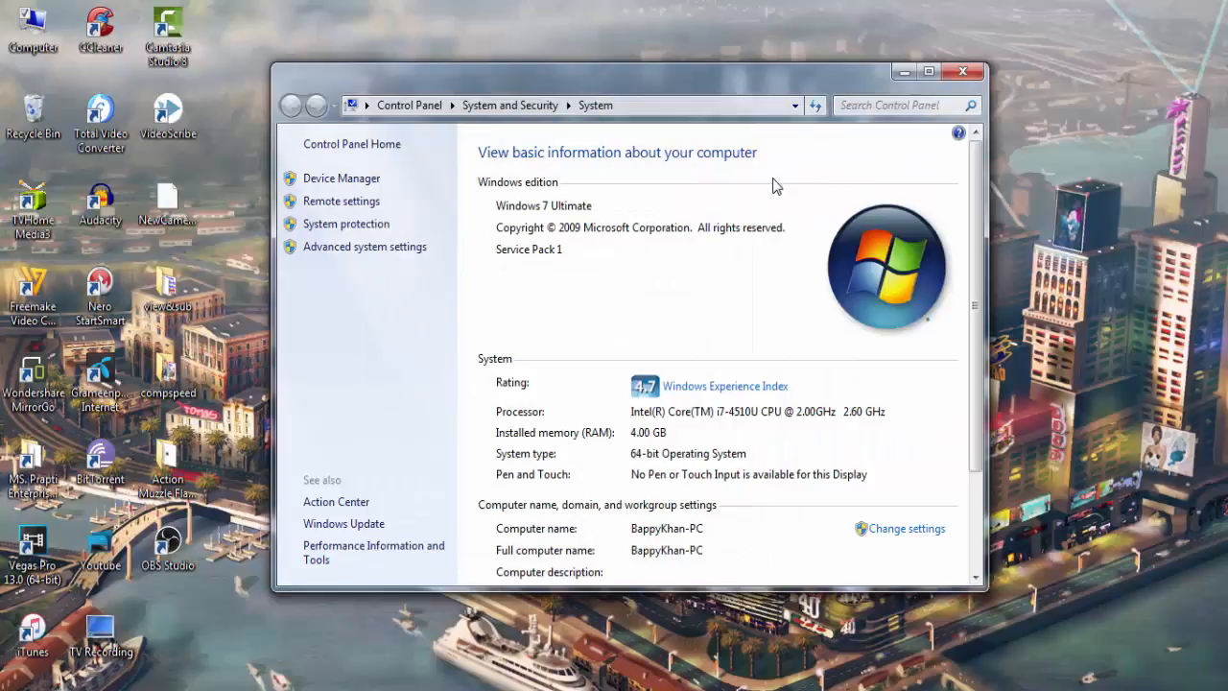